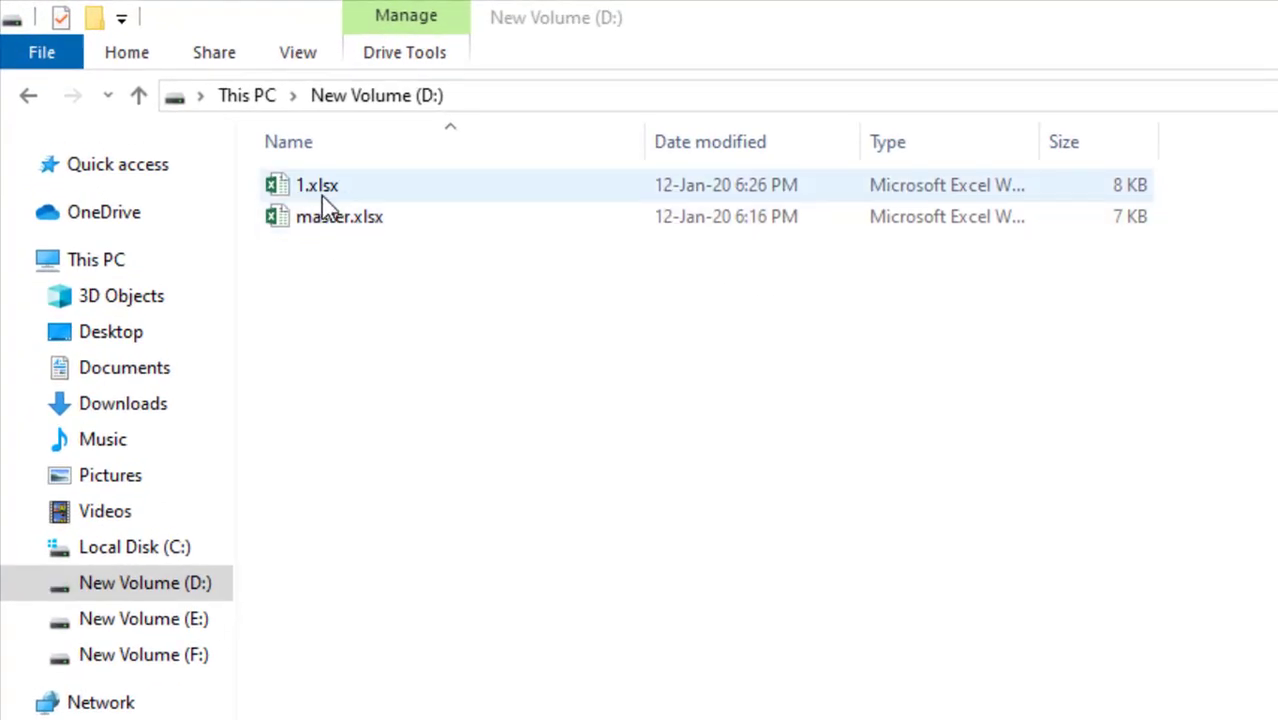
Open master.xlsx and 1.xlsx together, then bring the empty master.xlsx to the front
{"action": "key", "text": "ctrl+a"}
{"action": "right_click", "coordinate": [418, 186]}
{"action": "left_click", "coordinate": [451, 193]}
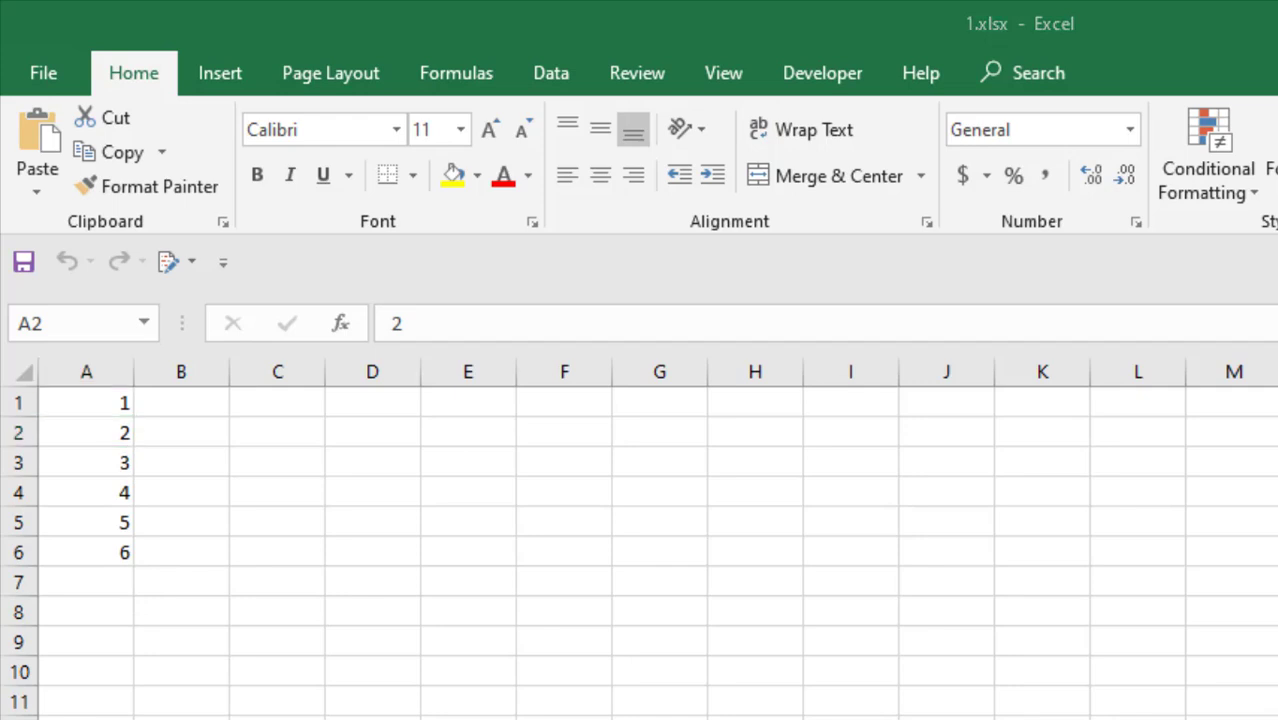
{"action": "key", "text": "alt+Tab"}
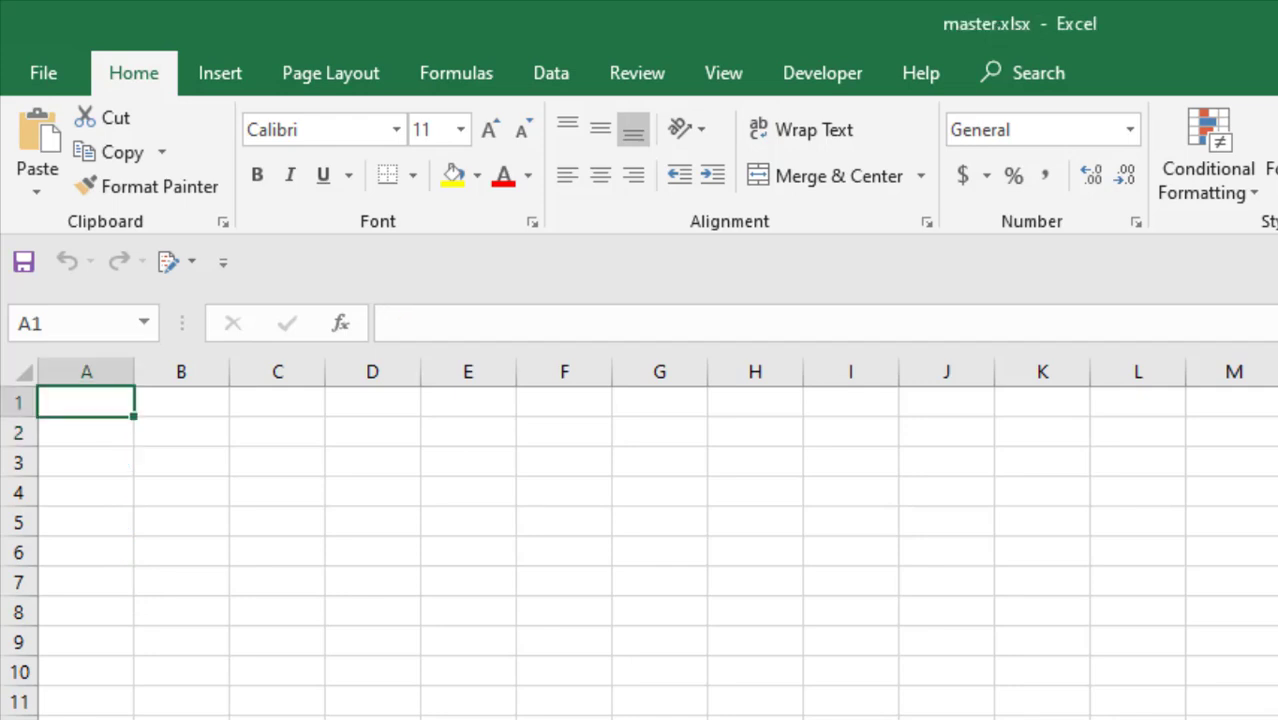
Enter =[1.xlsx]Sheet1!A5 in cell A1 of master.xlsx
{"action": "type", "text": "="}
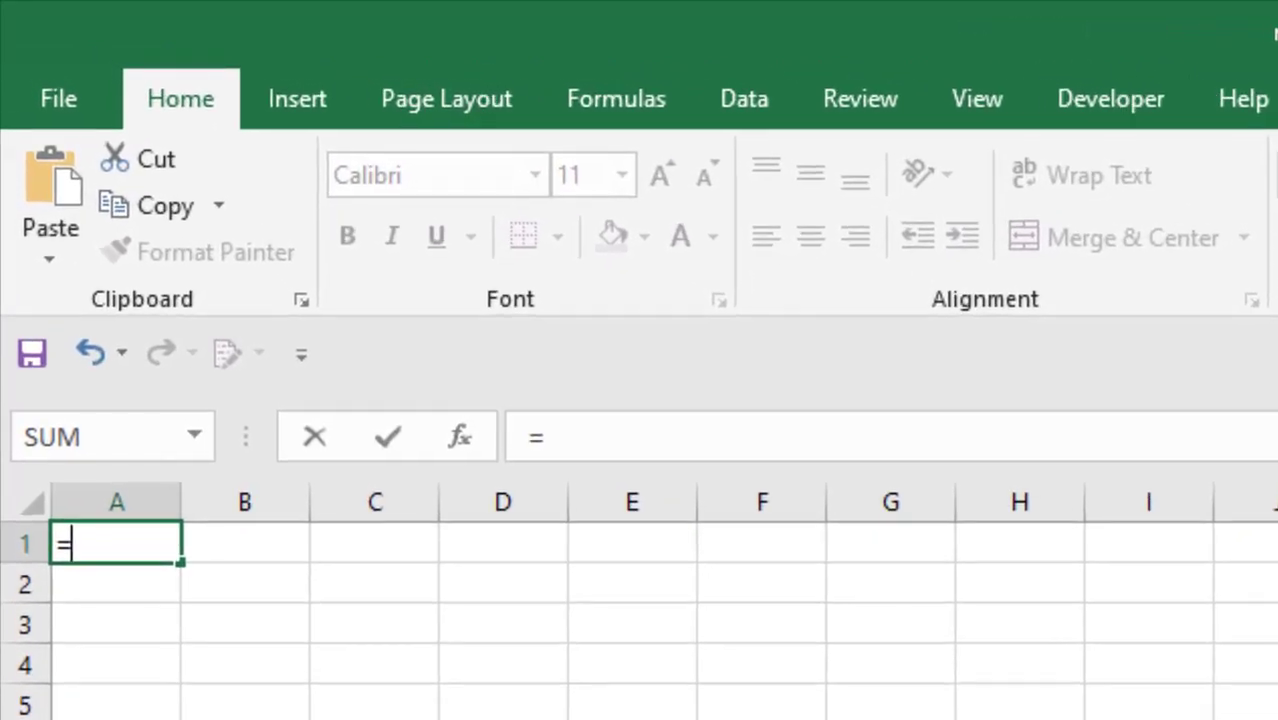
{"action": "type", "text": "[1.xl"}
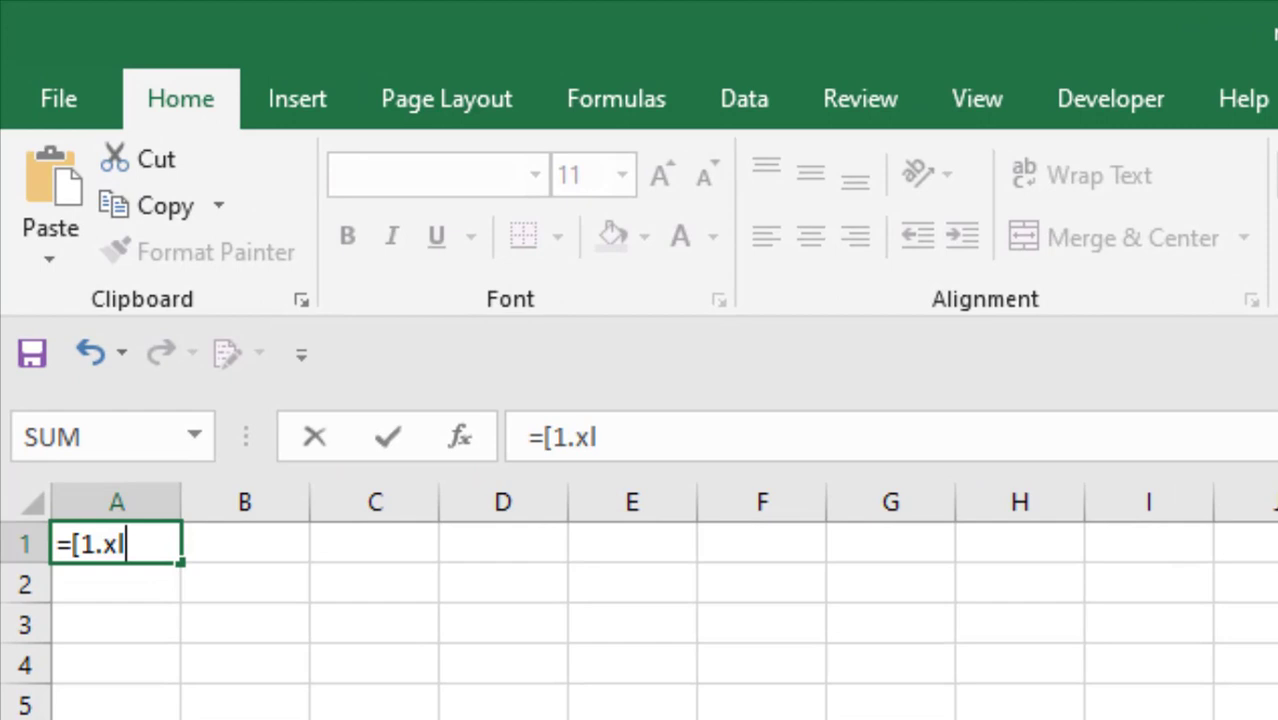
{"action": "type", "text": "sx]"}
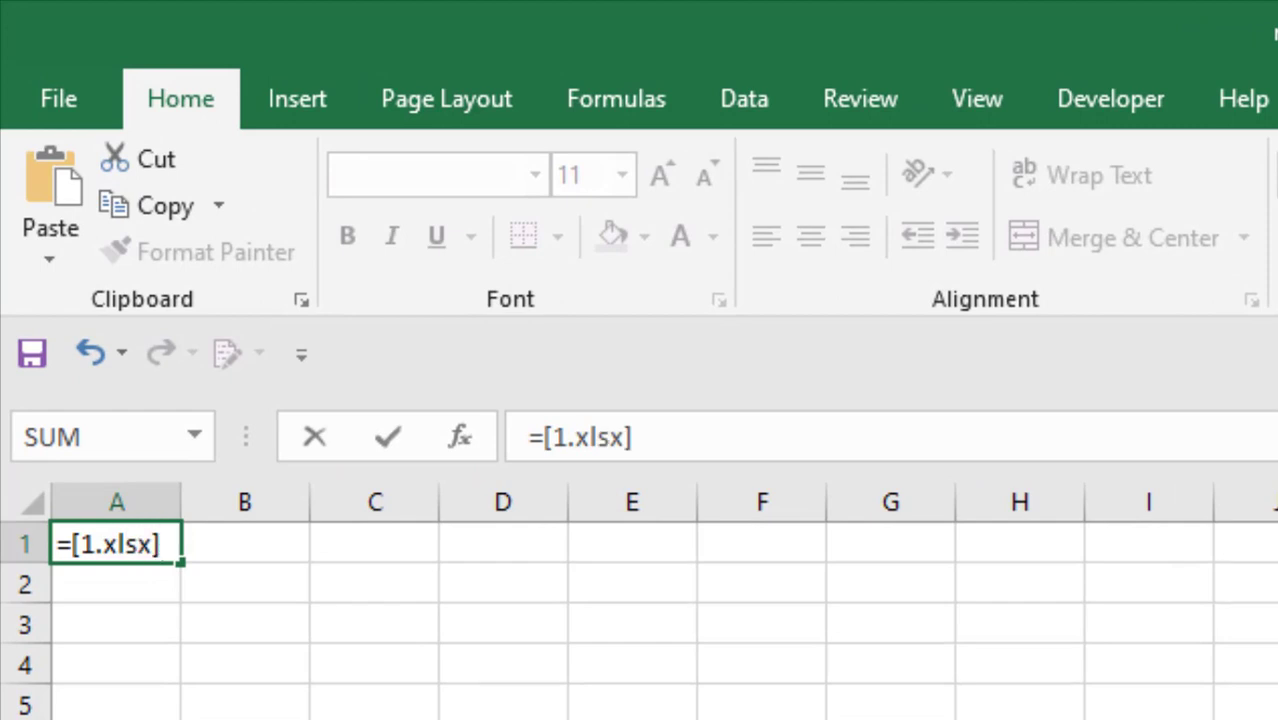
{"action": "type", "text": "Sheet1"}
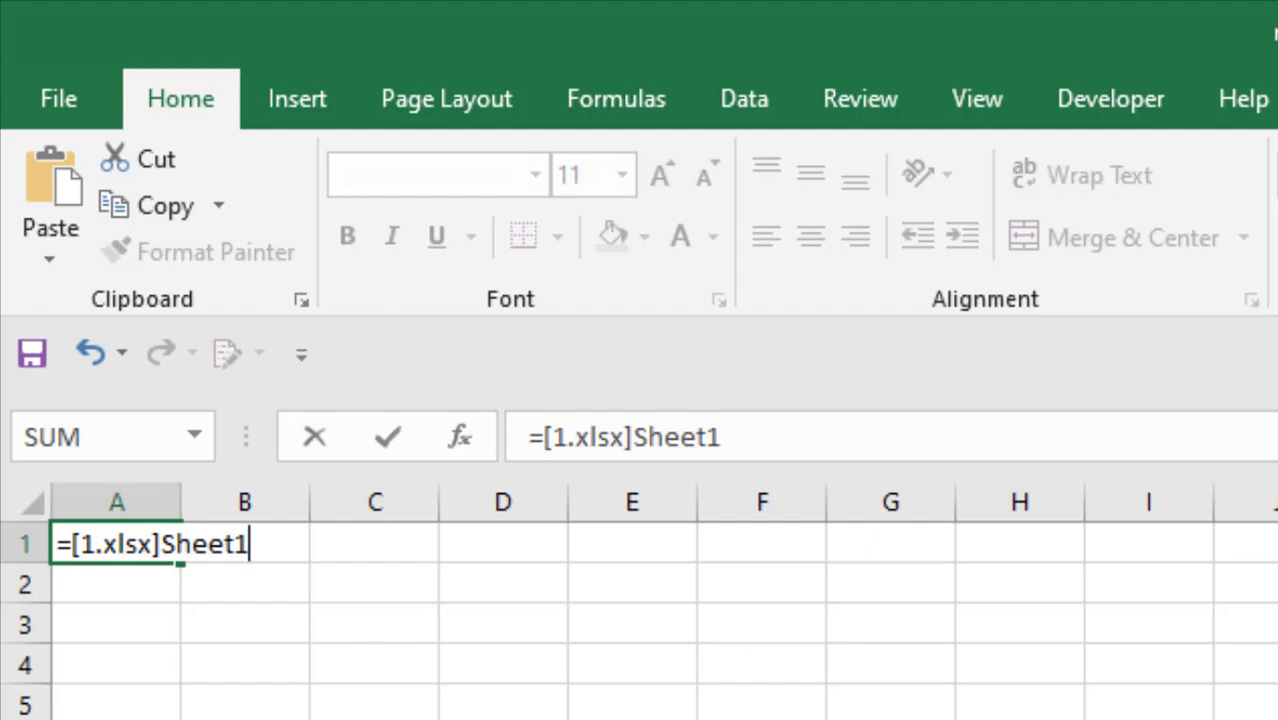
{"action": "type", "text": "!A5"}
{"action": "key", "text": "Return"}
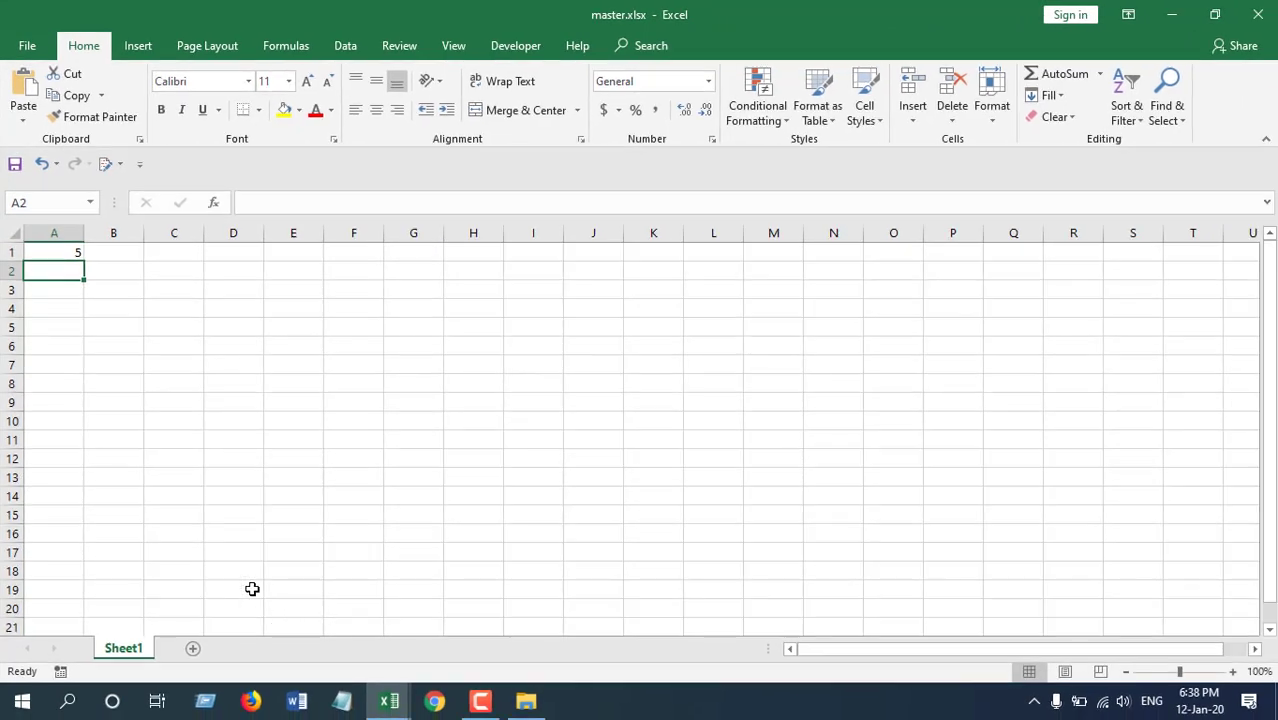
{"action": "left_click", "coordinate": [107, 542]}
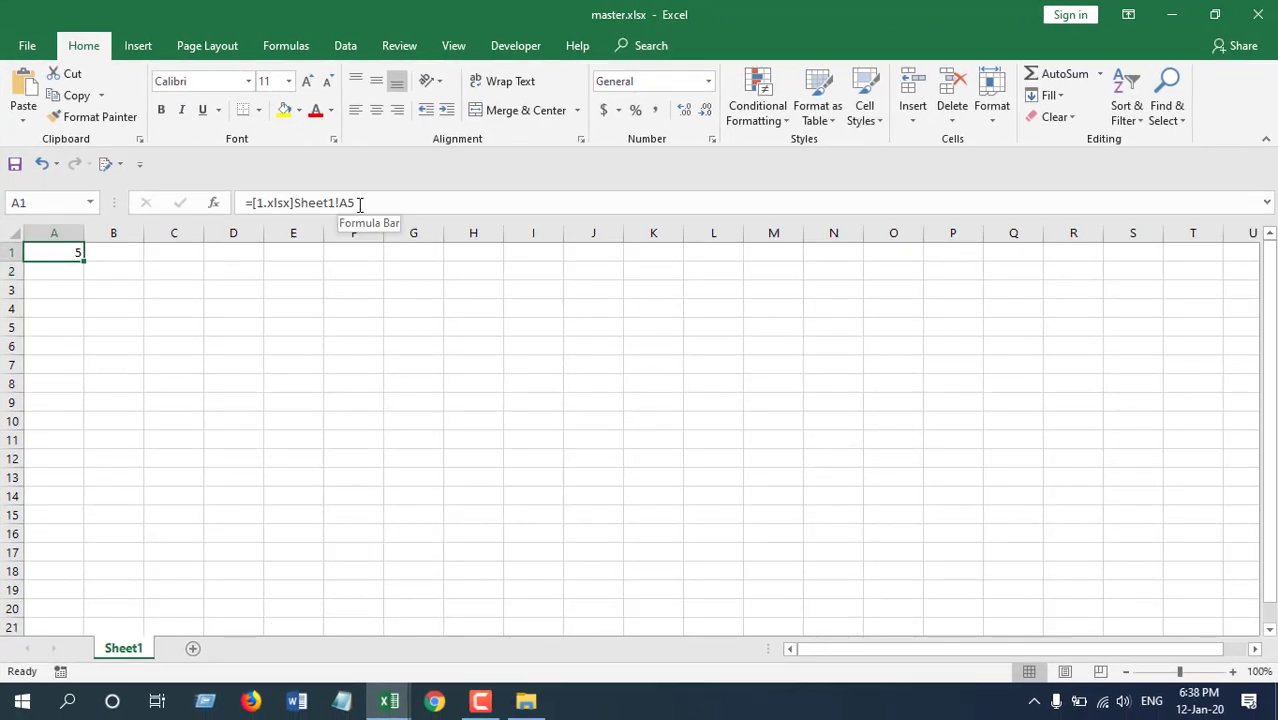
Check the source value in A5 of 1.xlsx, then return to master.xlsx
{"action": "mouse_move", "coordinate": [389, 701]}
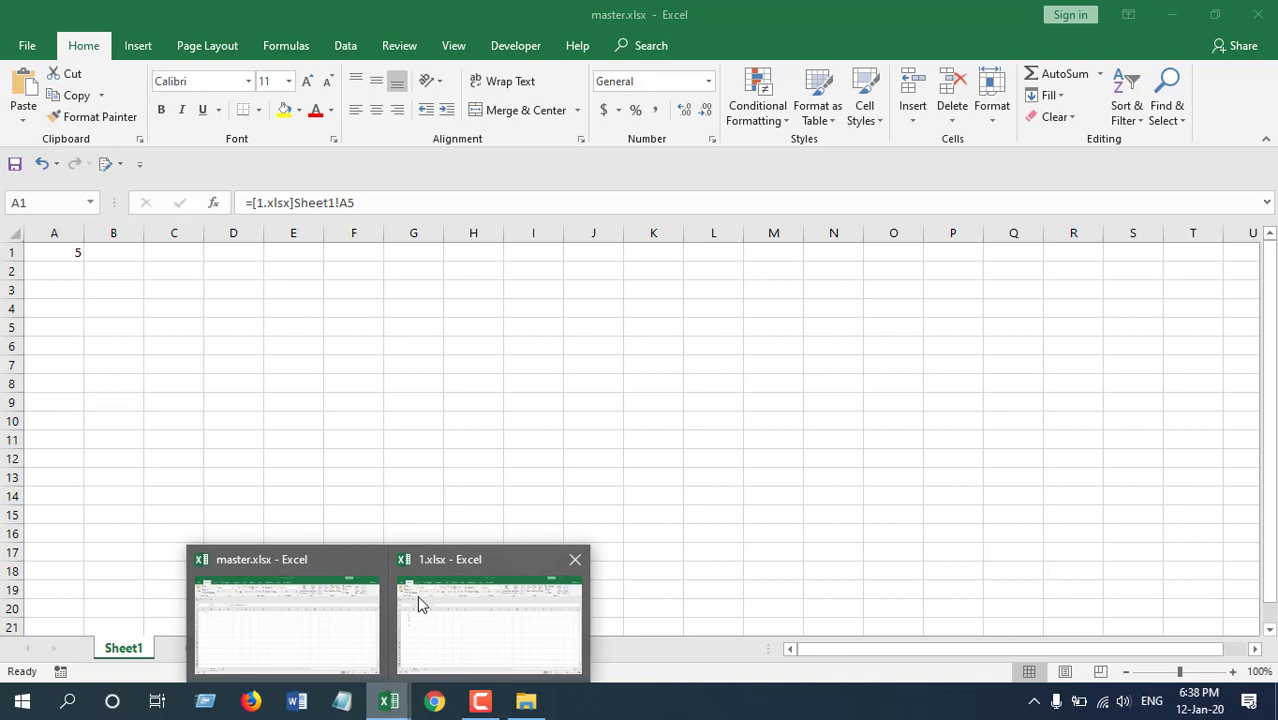
{"action": "left_click", "coordinate": [416, 602]}
{"action": "left_click", "coordinate": [66, 323]}
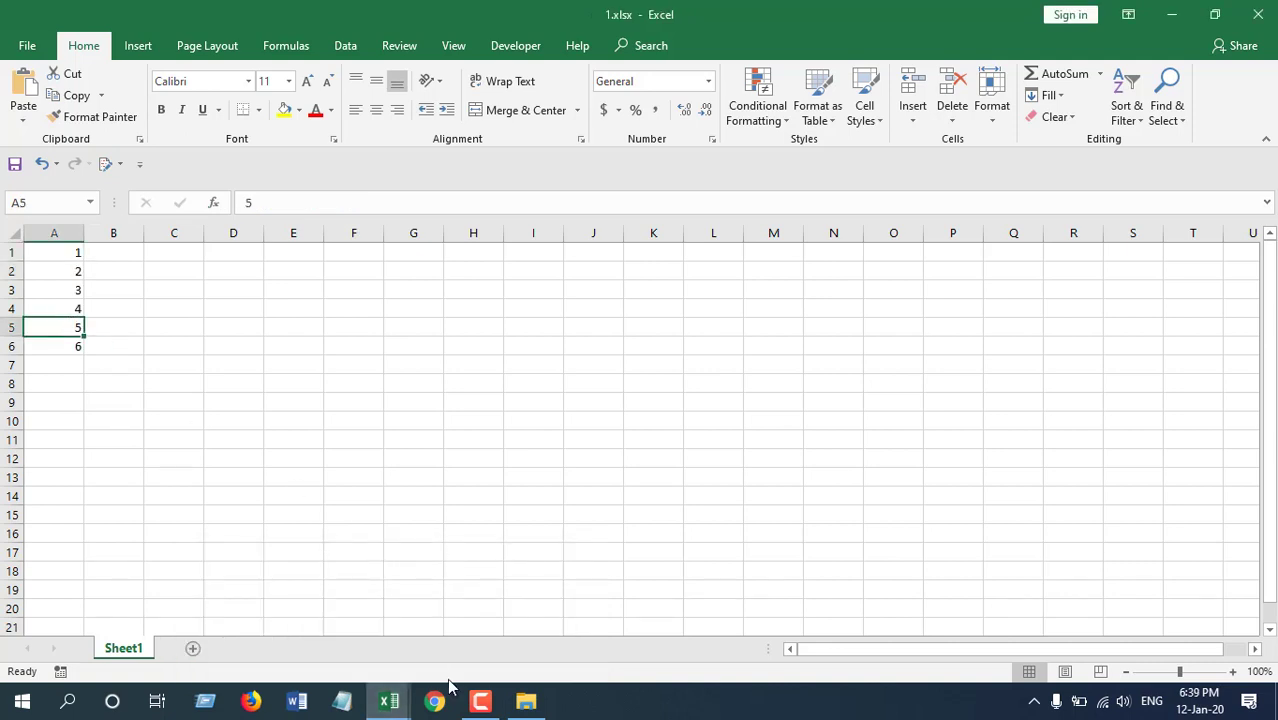
{"action": "mouse_move", "coordinate": [389, 701]}
{"action": "left_click", "coordinate": [251, 571]}
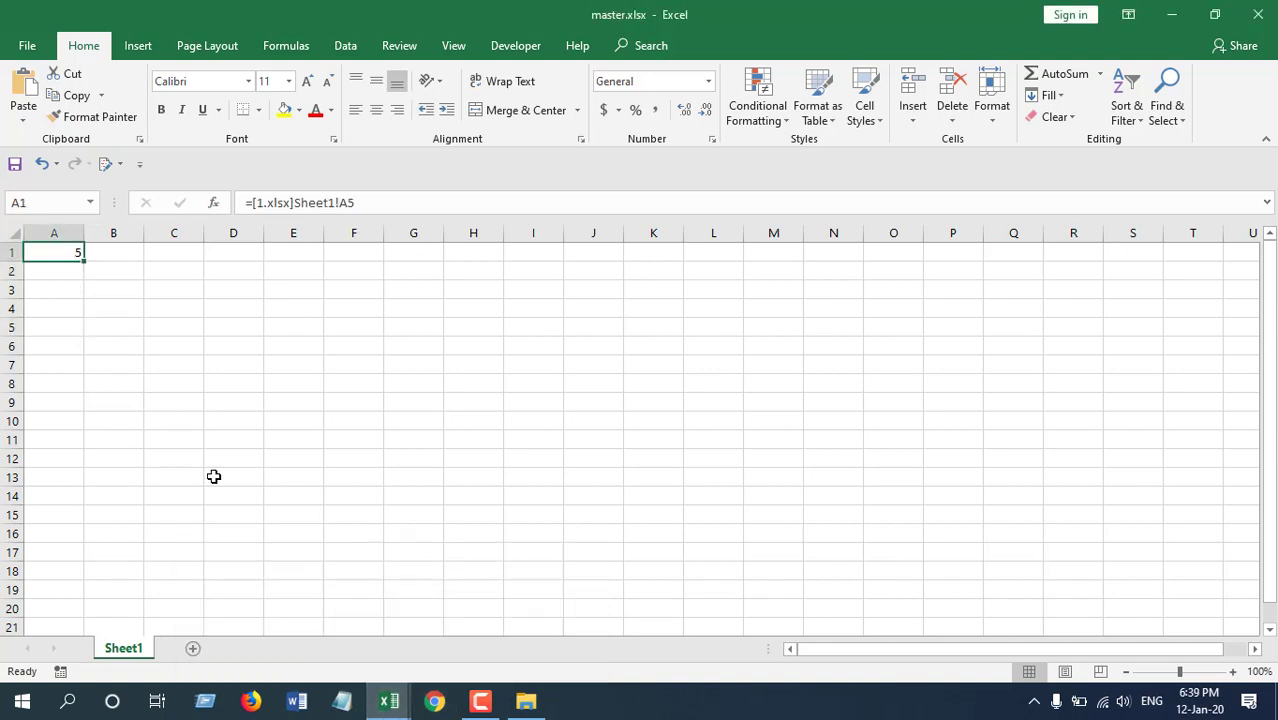
Change 1.xlsx cell A5 to 200, then return to master.xlsx and move to A2
{"action": "left_click", "coordinate": [437, 580]}
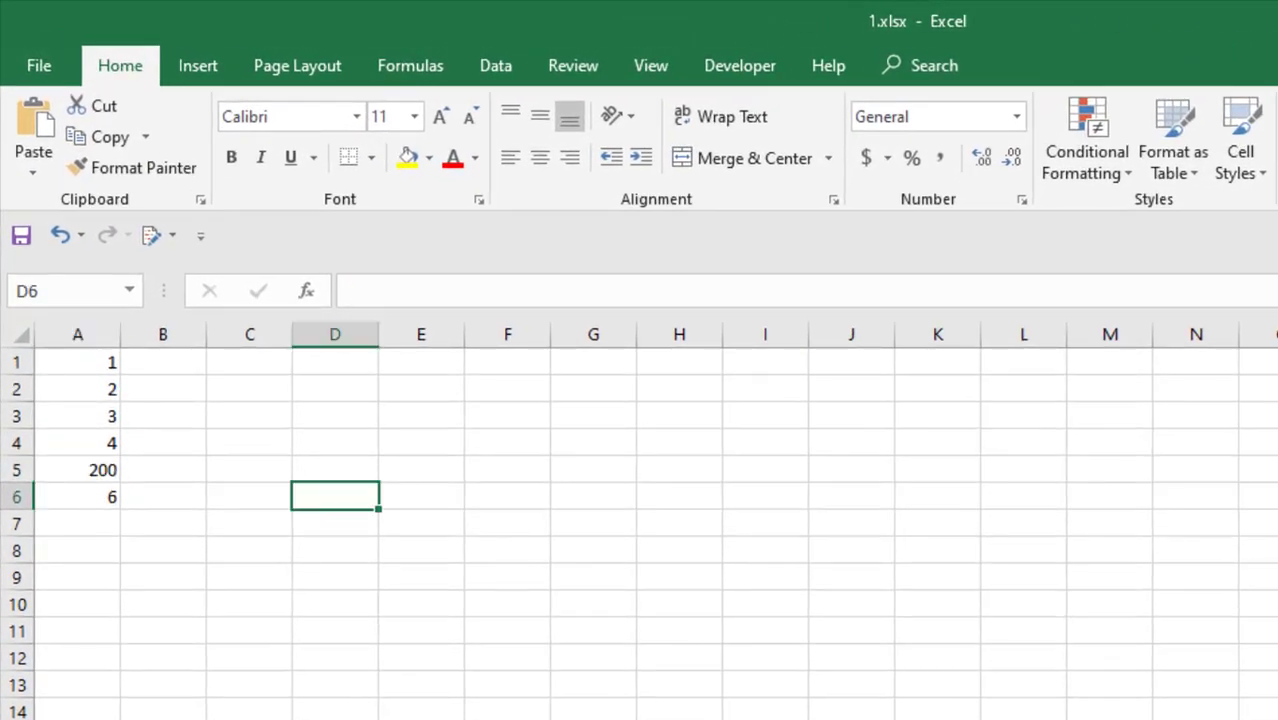
{"action": "key", "text": "alt+Tab"}
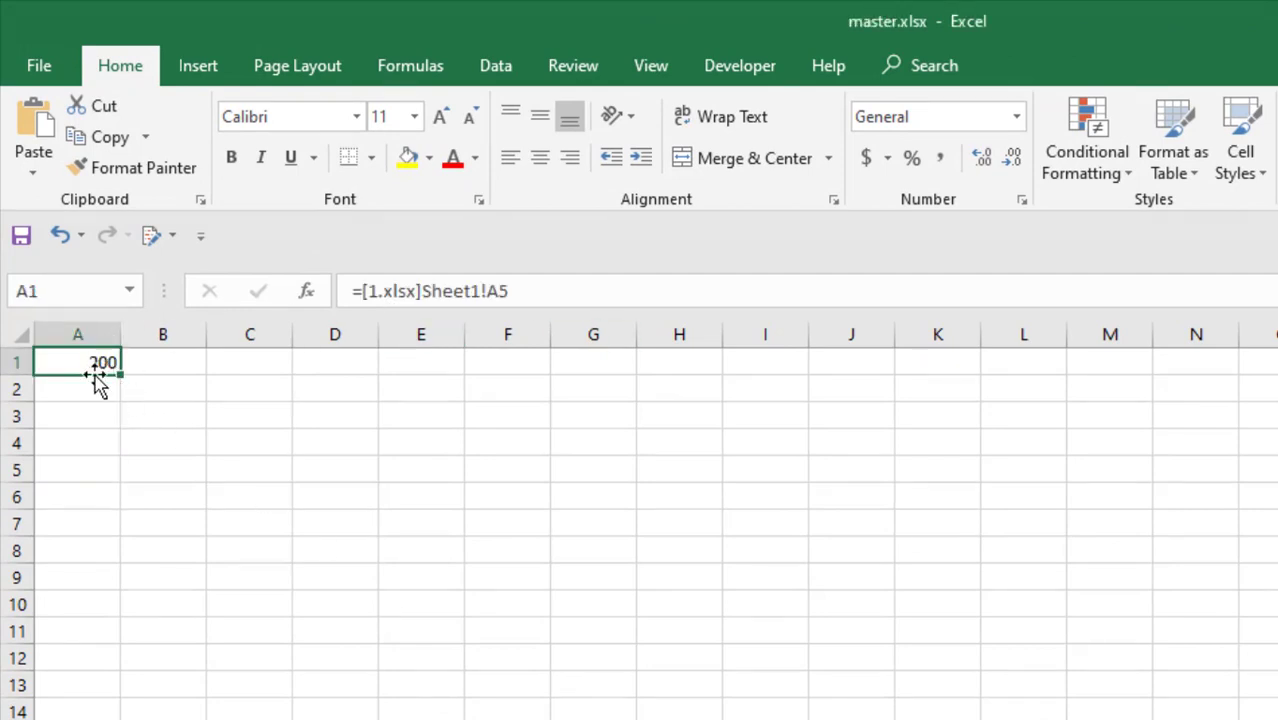
{"action": "key", "text": "Down"}
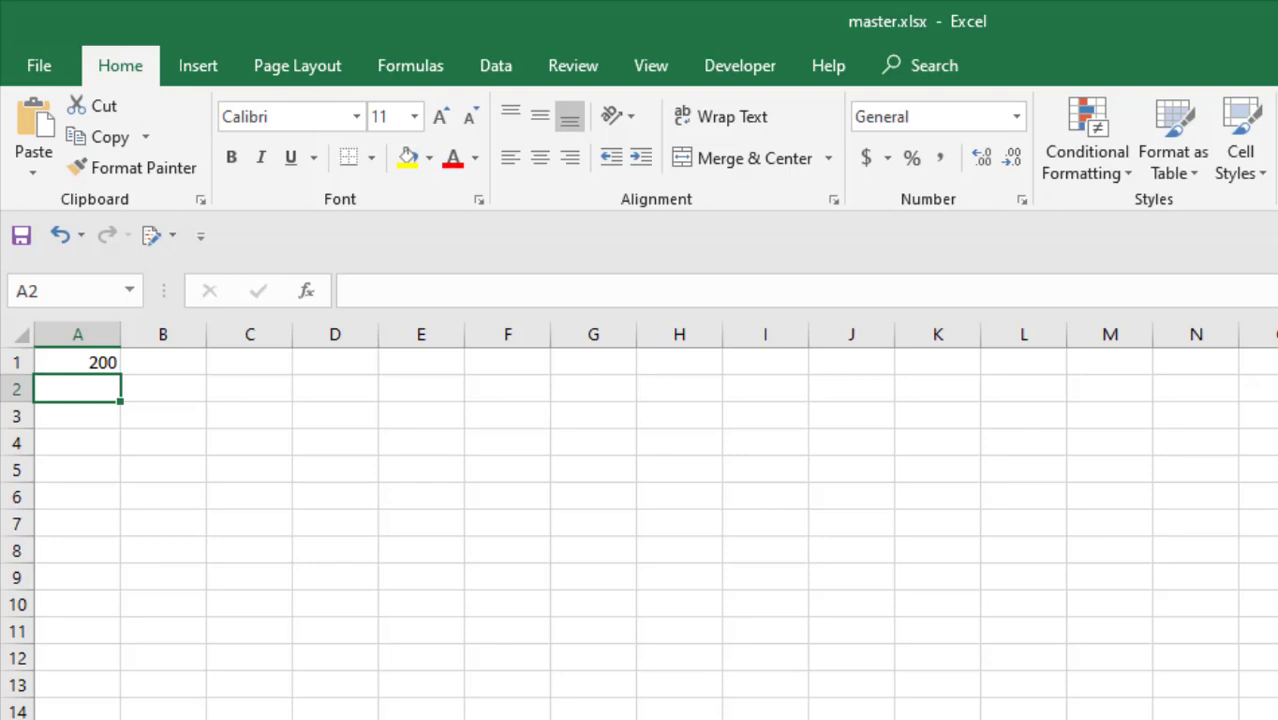
Enter =Sum([1.xlsx]Sheet1!A1:A5) in A2 of master.xlsx, showing 210
{"action": "type", "text": "=Sum9"}
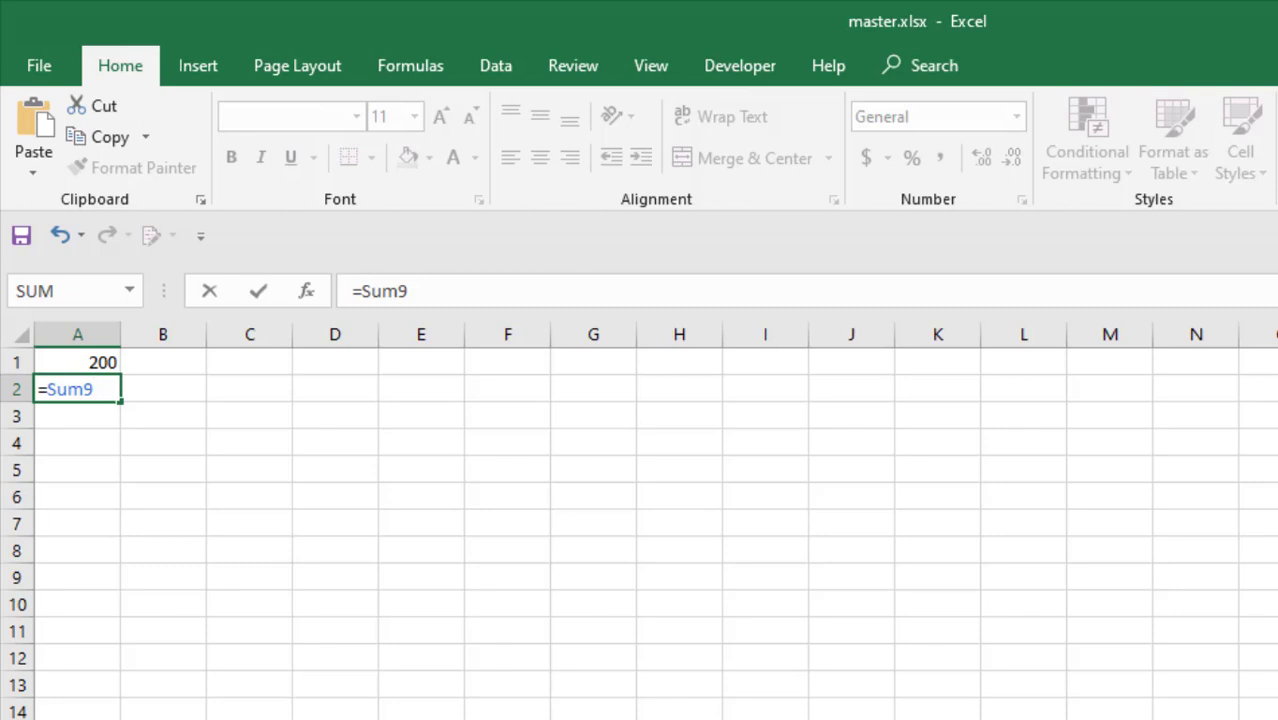
{"action": "key", "text": "BackSpace"}
{"action": "type", "text": "("}
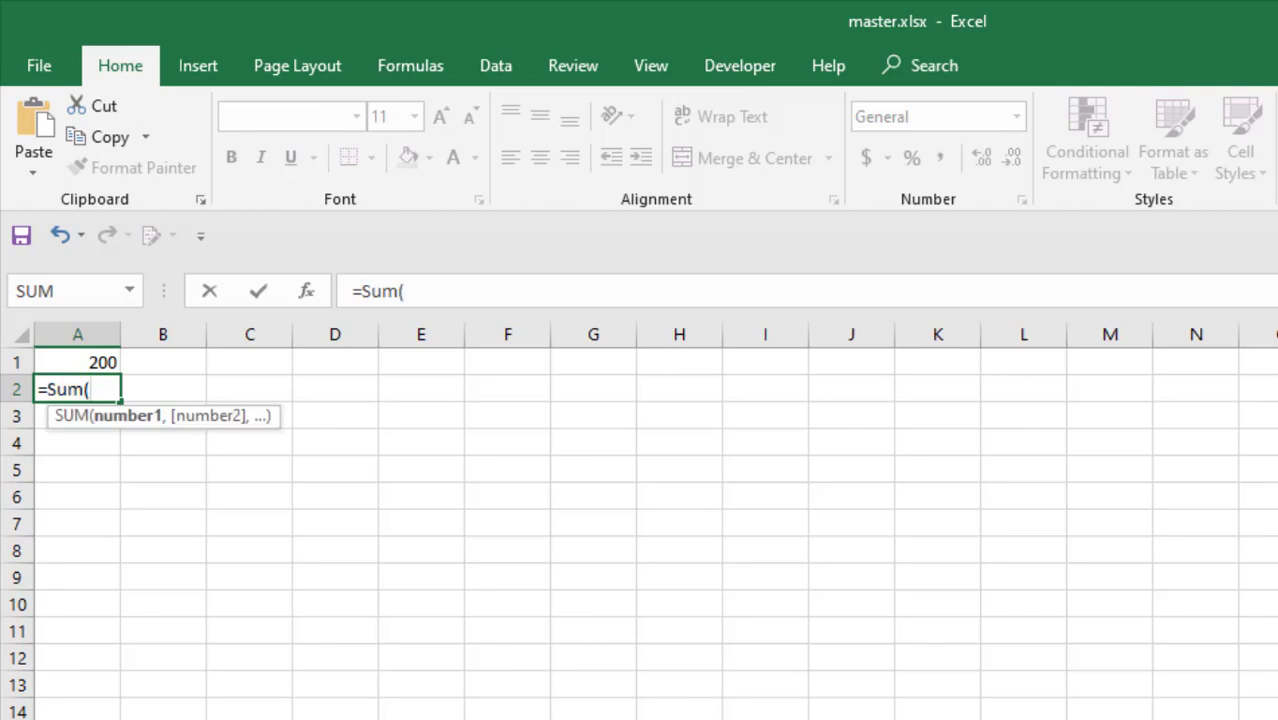
{"action": "type", "text": "[1.xlsx"}
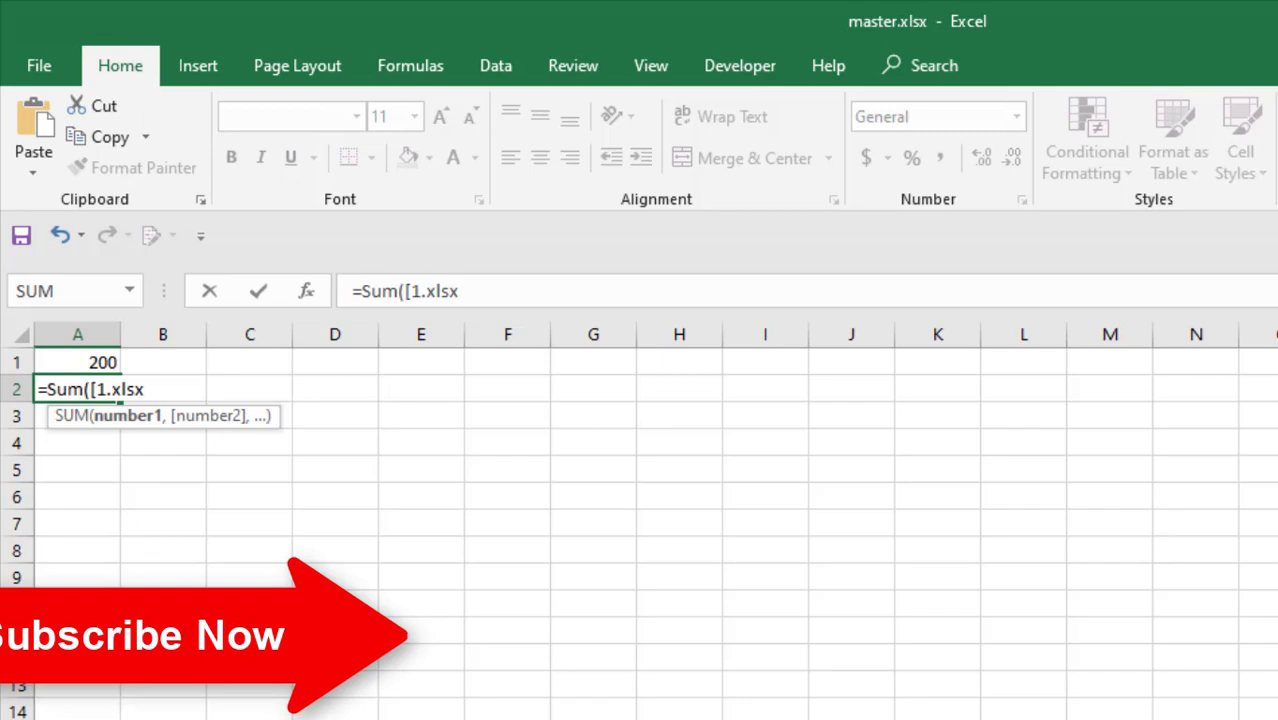
{"action": "type", "text": "]"}
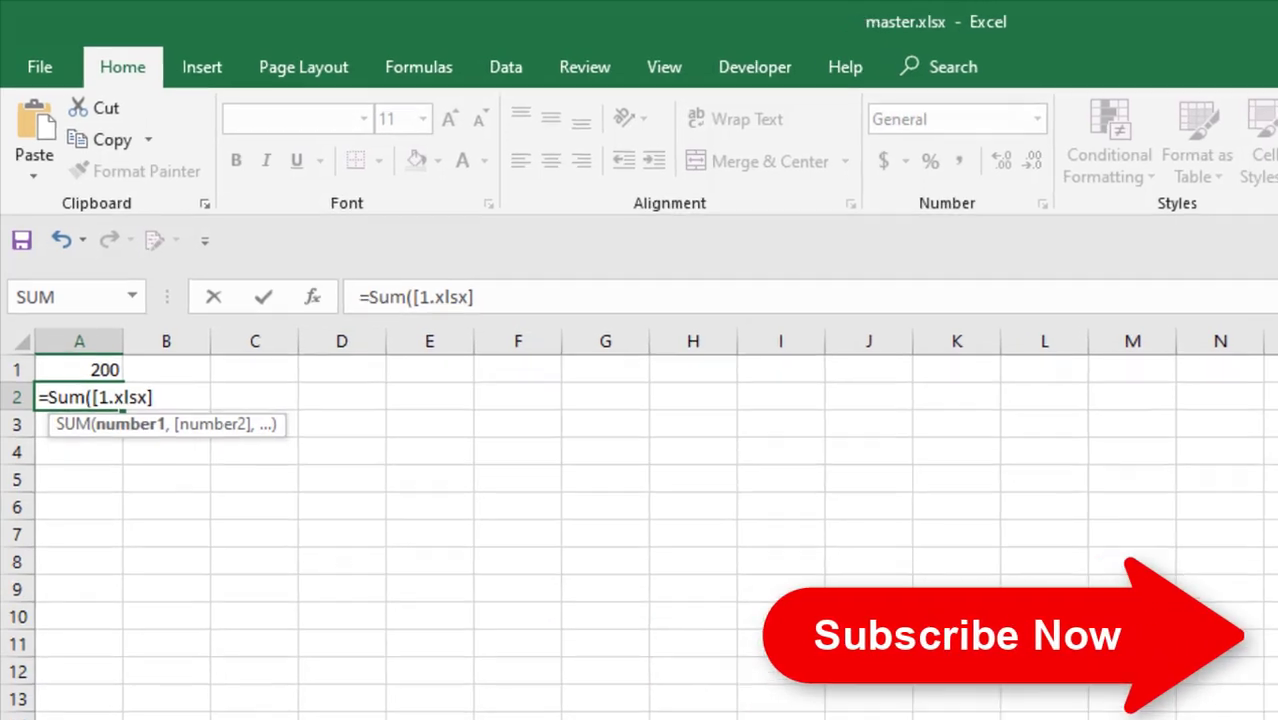
{"action": "type", "text": "Sheet1"}
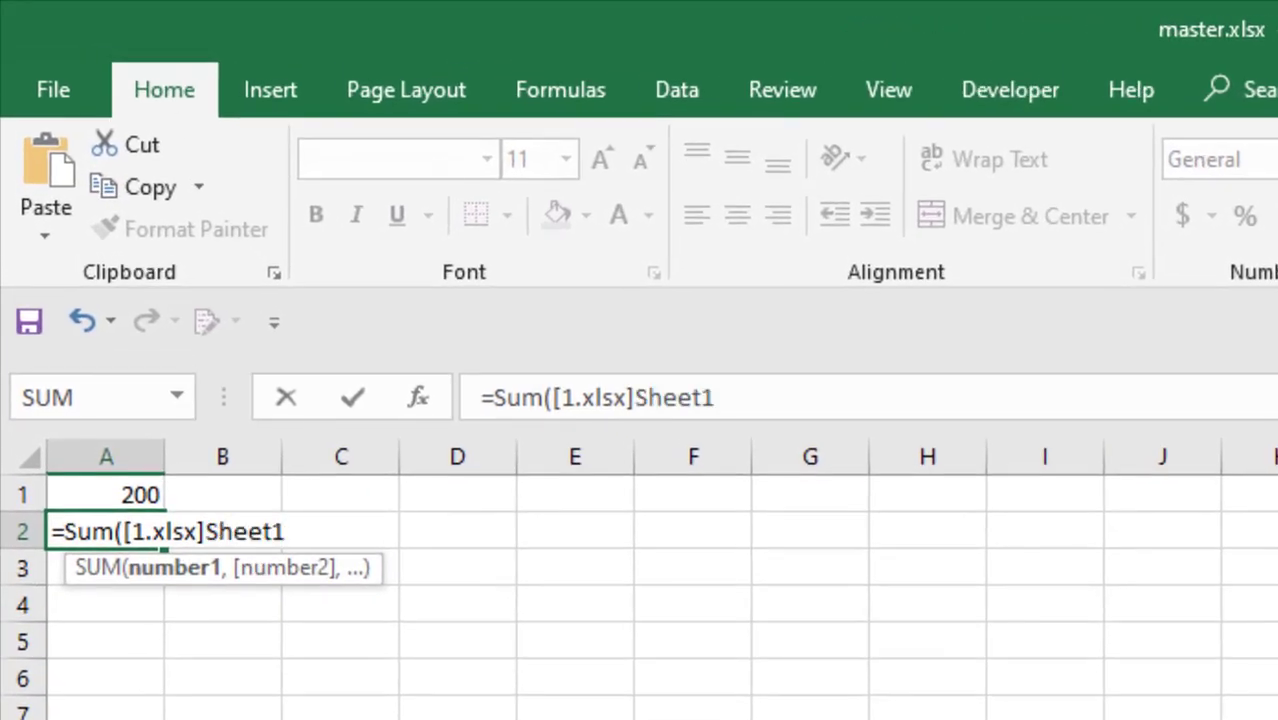
{"action": "type", "text": "1"}
{"action": "key", "text": "BackSpace"}
{"action": "type", "text": "!A1:A5"}
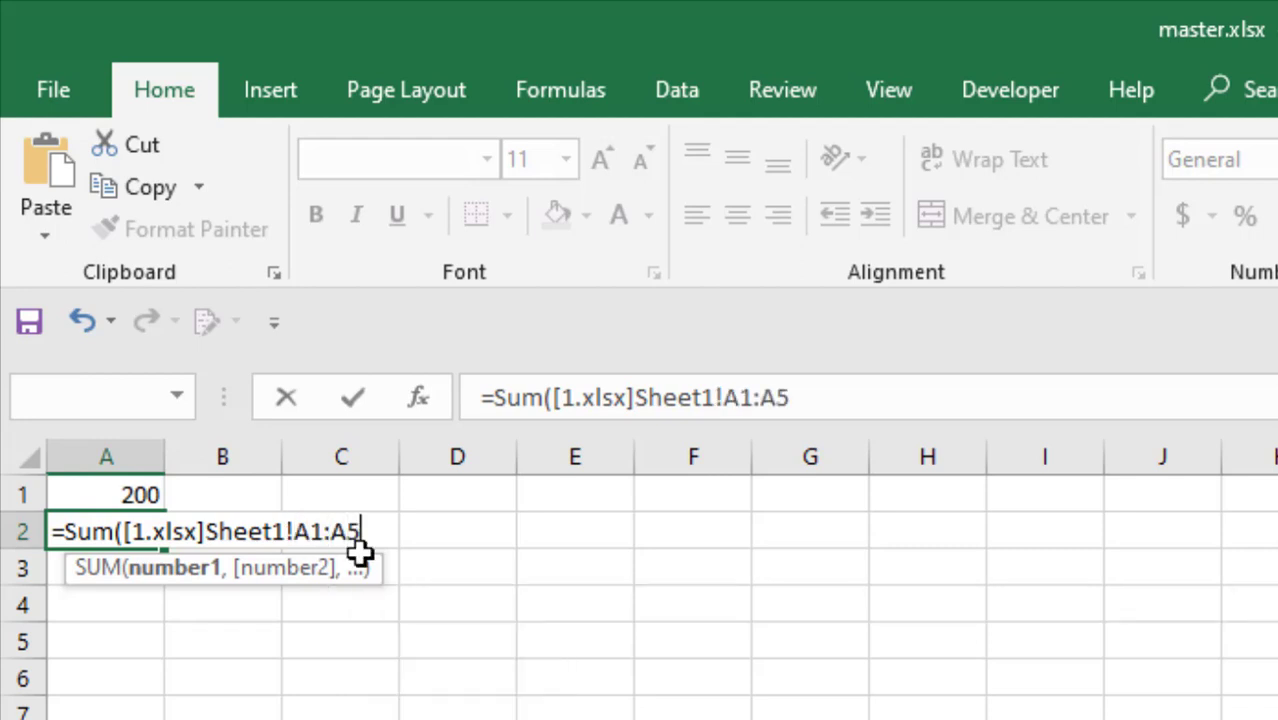
{"action": "type", "text": ")"}
{"action": "key", "text": "Return"}
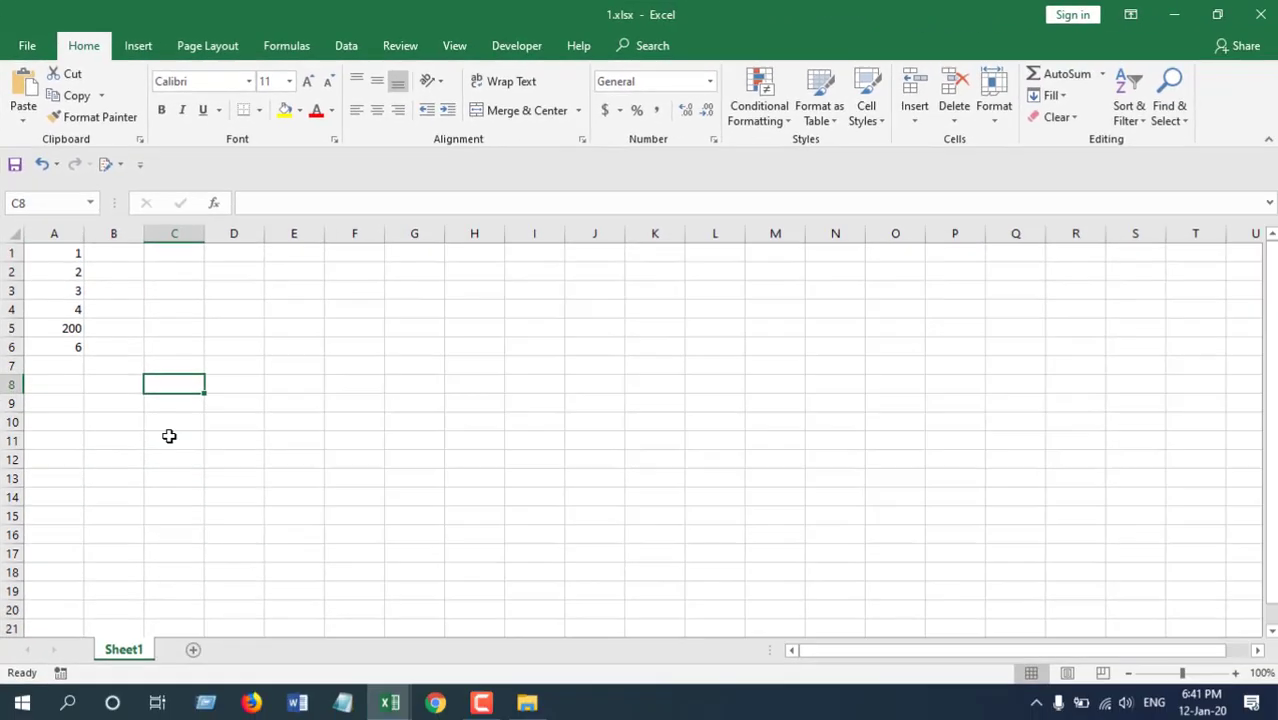
Delete row 2 with the SUM formula from master.xlsx
{"action": "left_click", "coordinate": [389, 703]}
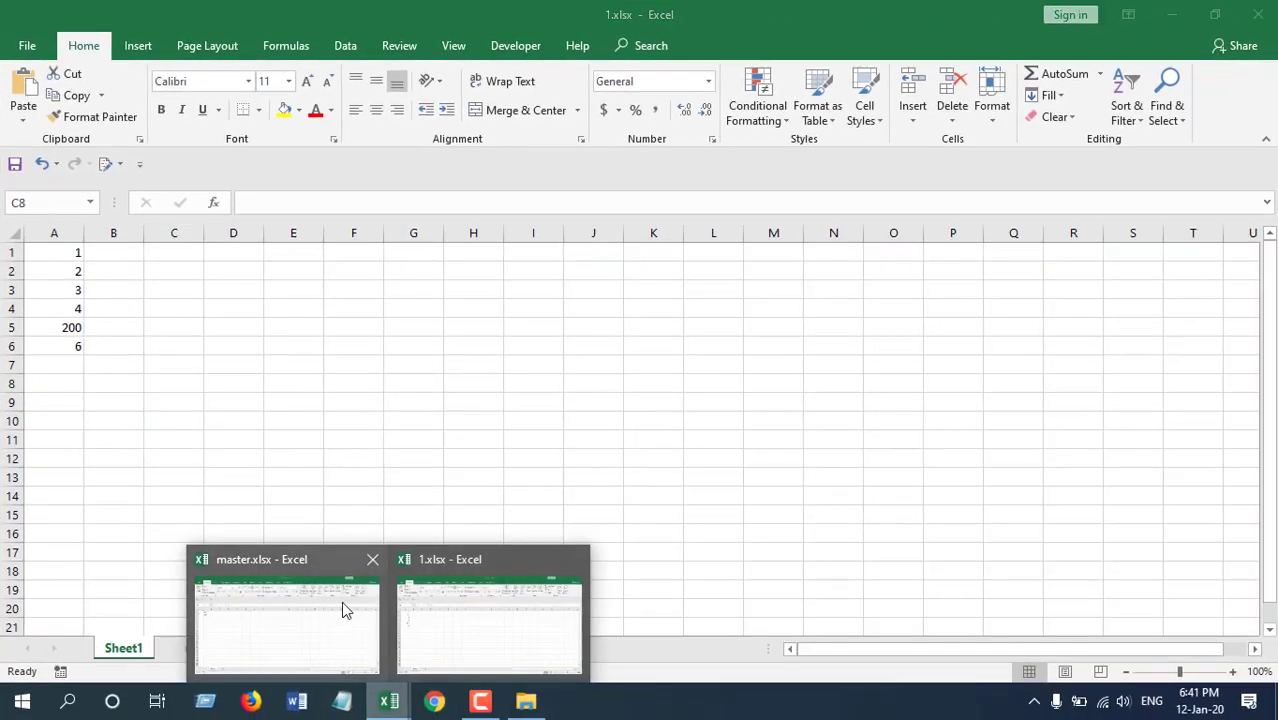
{"action": "left_click", "coordinate": [300, 575]}
{"action": "right_click", "coordinate": [14, 271]}
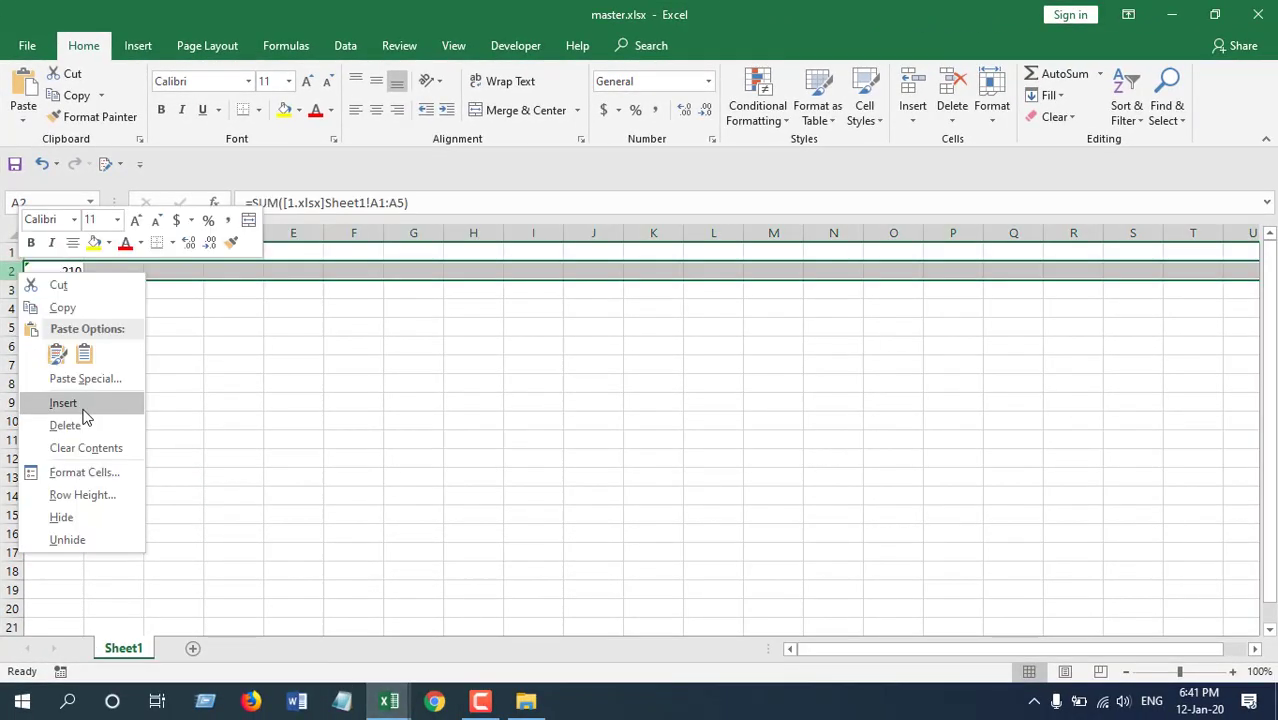
{"action": "key", "text": "Escape"}
{"action": "key", "text": "ctrl+z"}
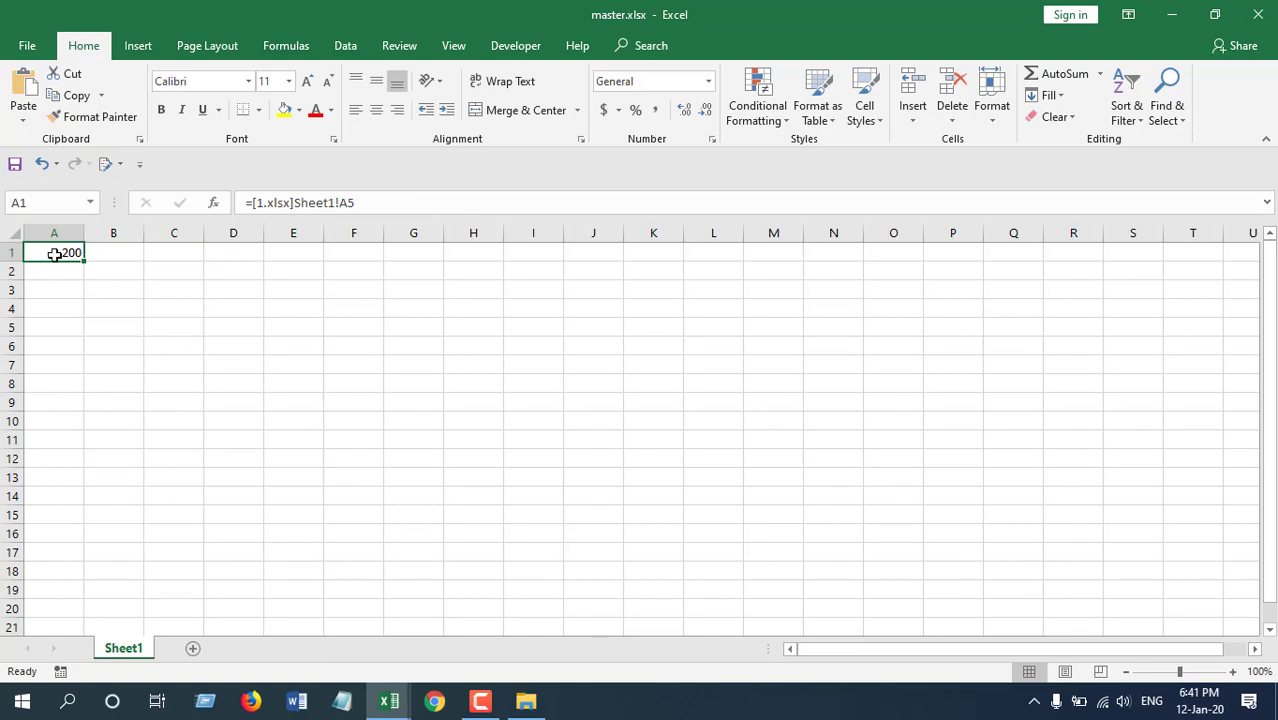
Go to 1.xlsx and select source cell A5 holding 200
{"action": "mouse_move", "coordinate": [389, 700]}
{"action": "left_click", "coordinate": [428, 545]}
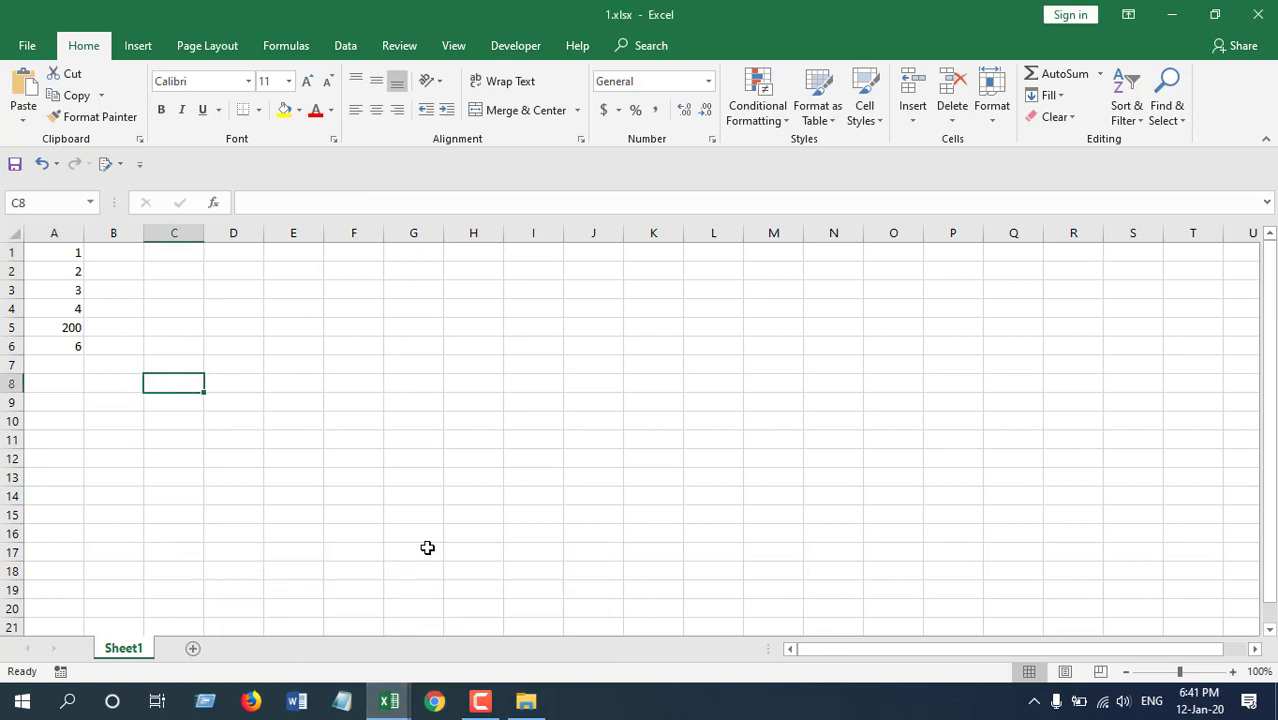
{"action": "left_click", "coordinate": [68, 328]}
Link master.xlsx D1 to 1.xlsx A5 by pointing, giving =[1.xlsx]Sheet1!$A$5 showing 200
{"action": "left_click", "coordinate": [300, 560]}
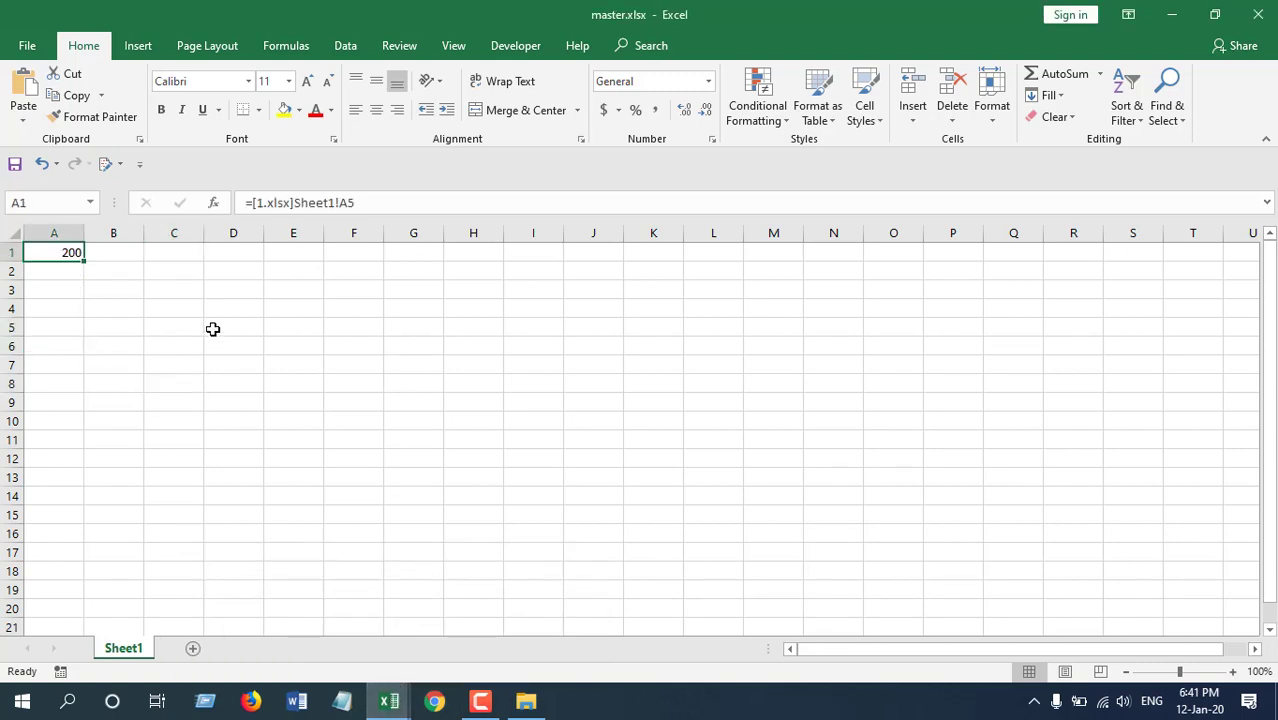
{"action": "left_click", "coordinate": [245, 256]}
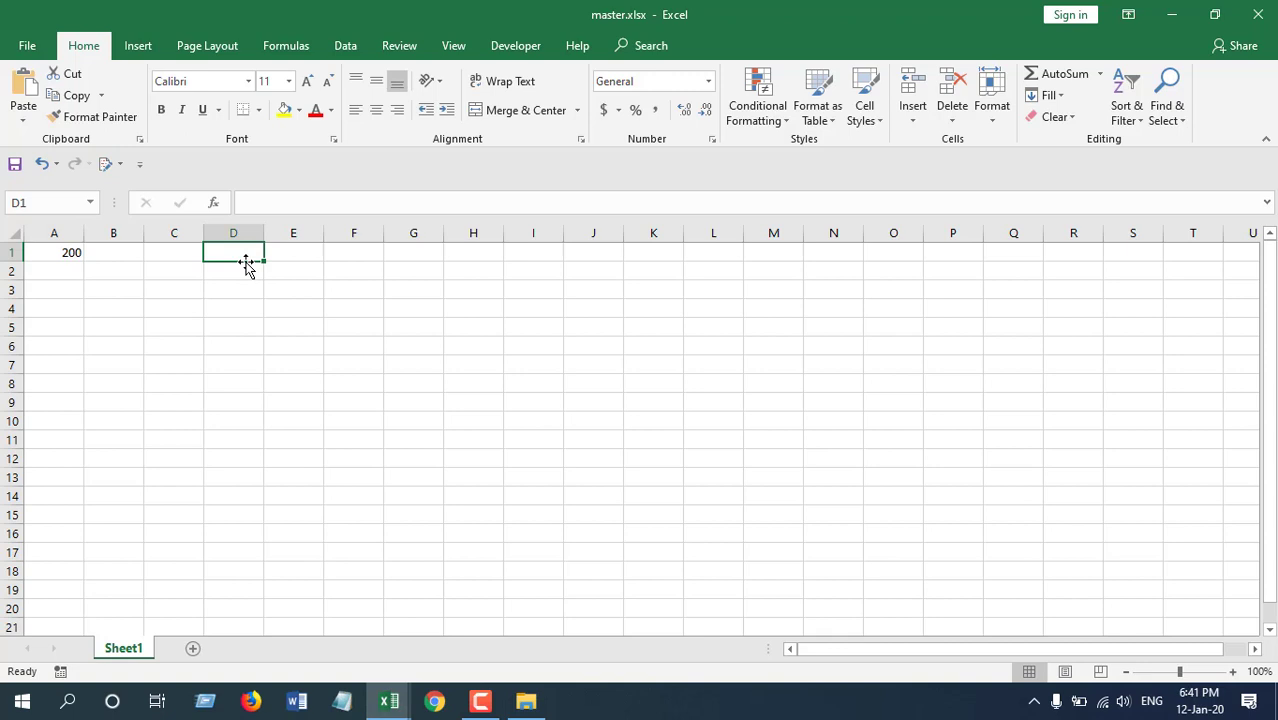
{"action": "type", "text": "="}
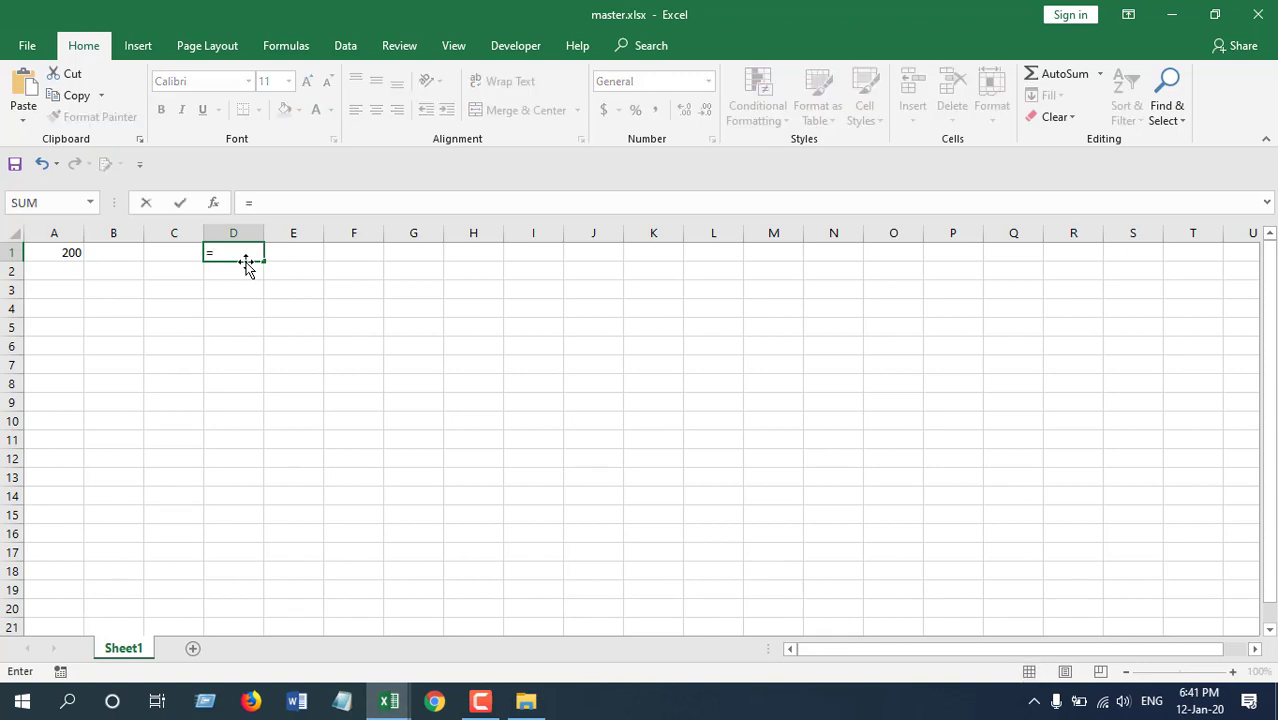
{"action": "mouse_move", "coordinate": [389, 700]}
{"action": "left_click", "coordinate": [455, 564]}
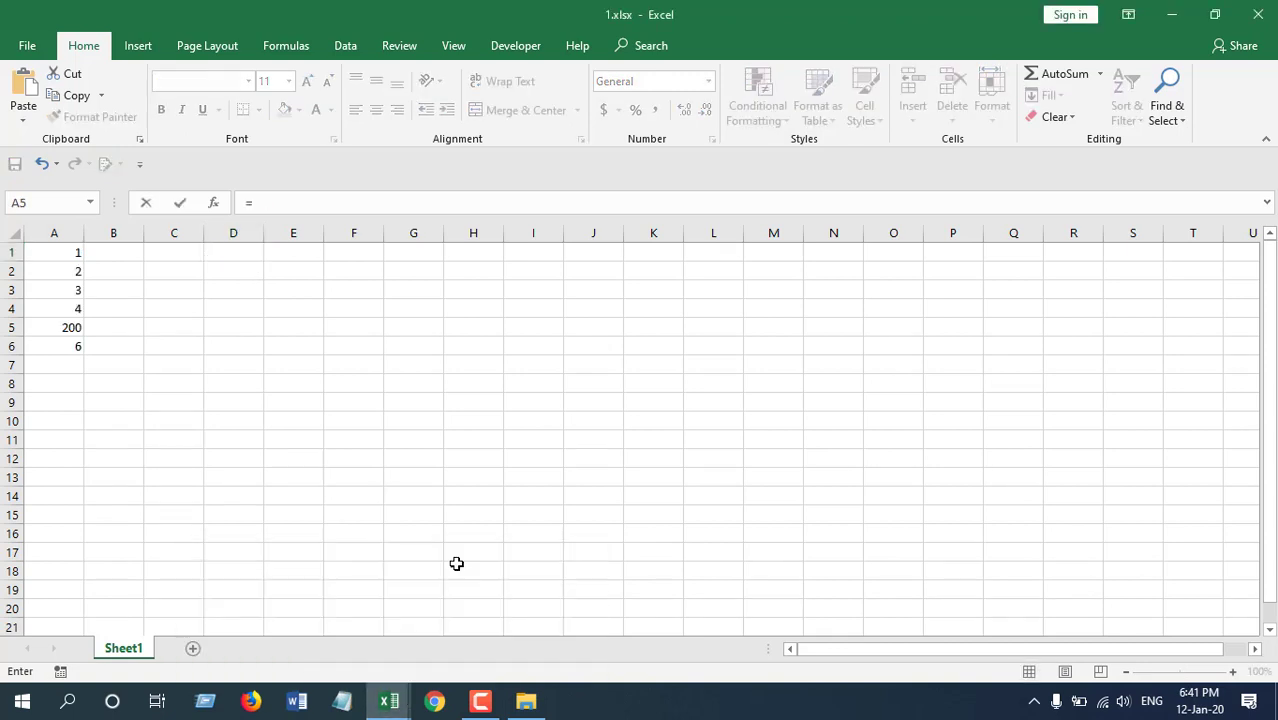
{"action": "left_click", "coordinate": [53, 328]}
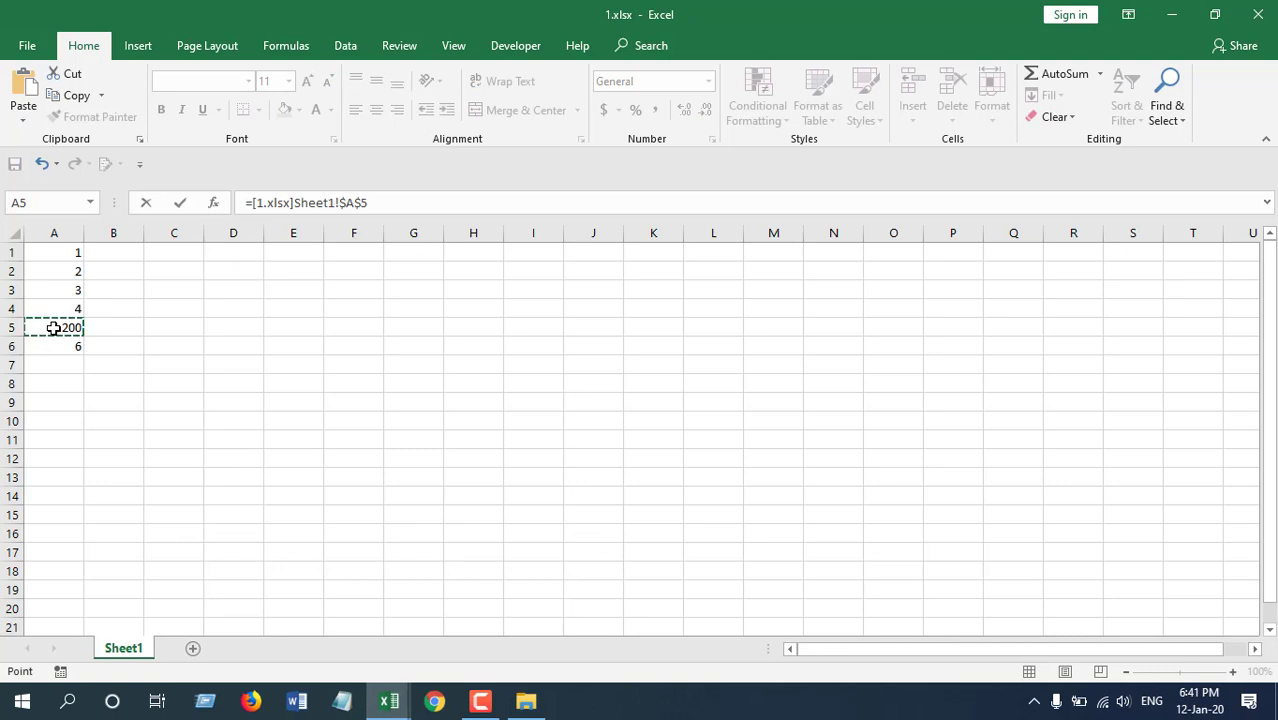
{"action": "key", "text": "Return"}
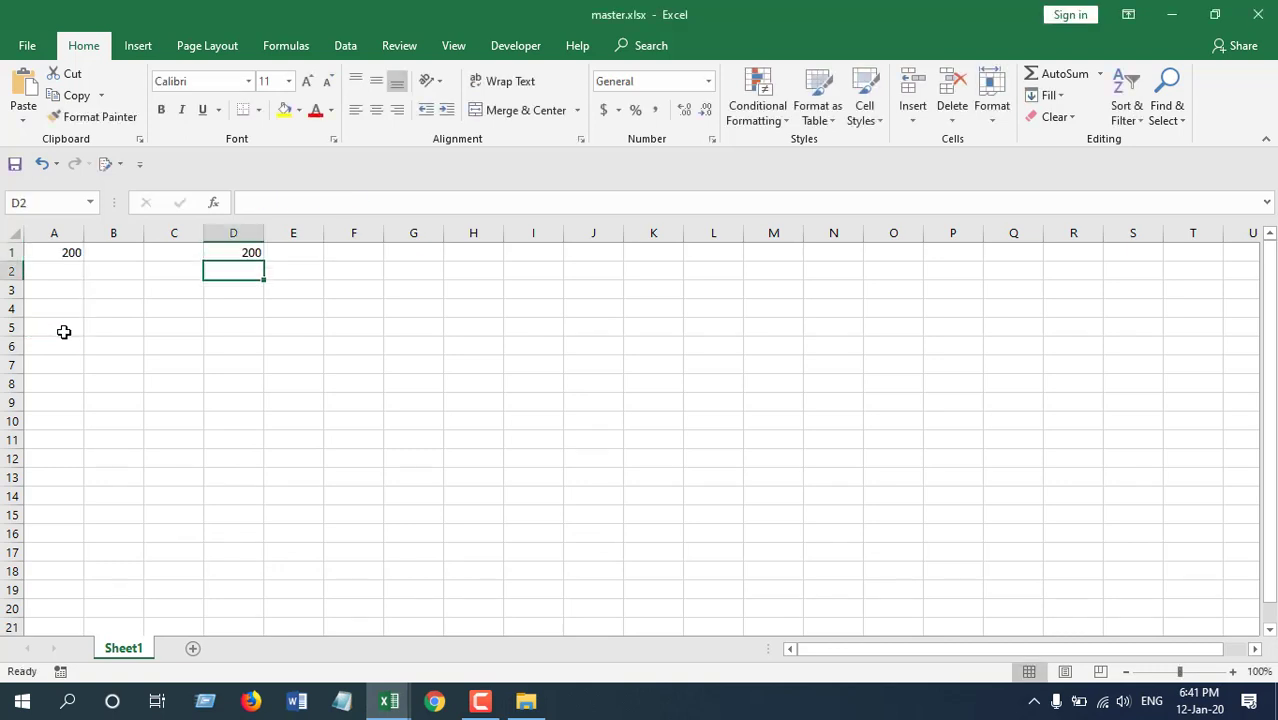
{"action": "left_click", "coordinate": [252, 250]}
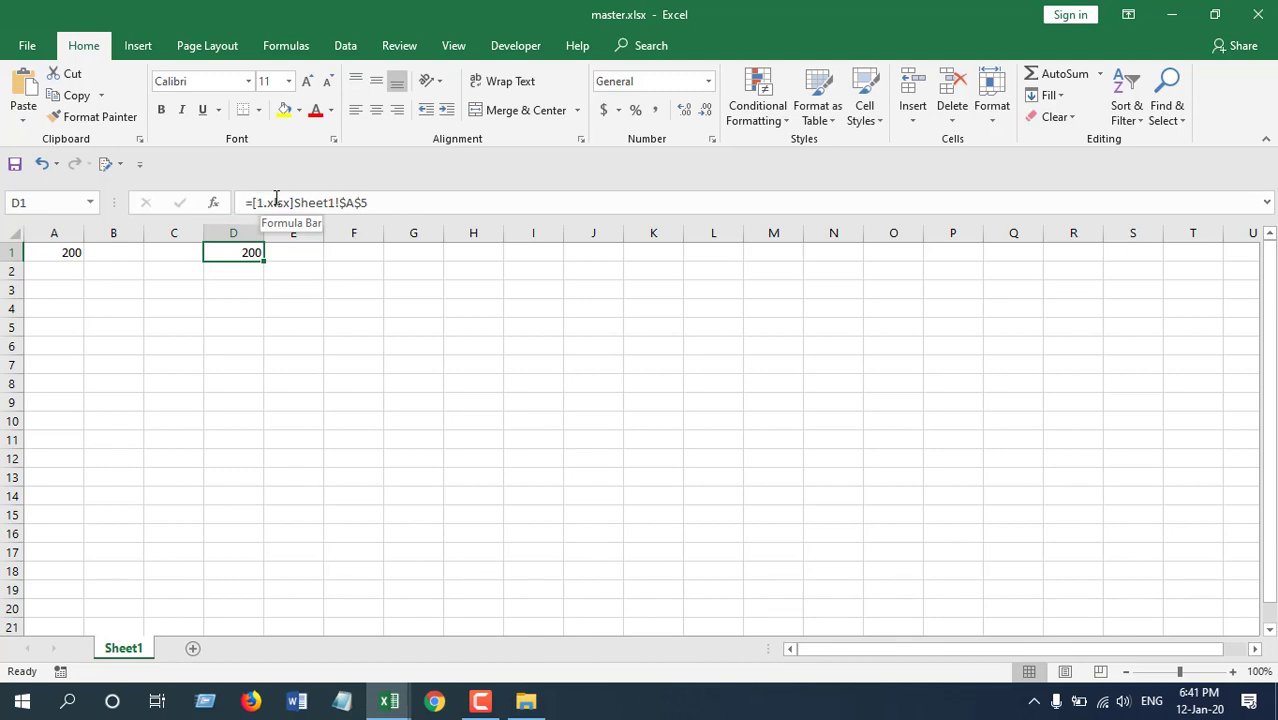
Close the 1.xlsx workbook, leaving master.xlsx open
{"action": "left_click", "coordinate": [60, 251]}
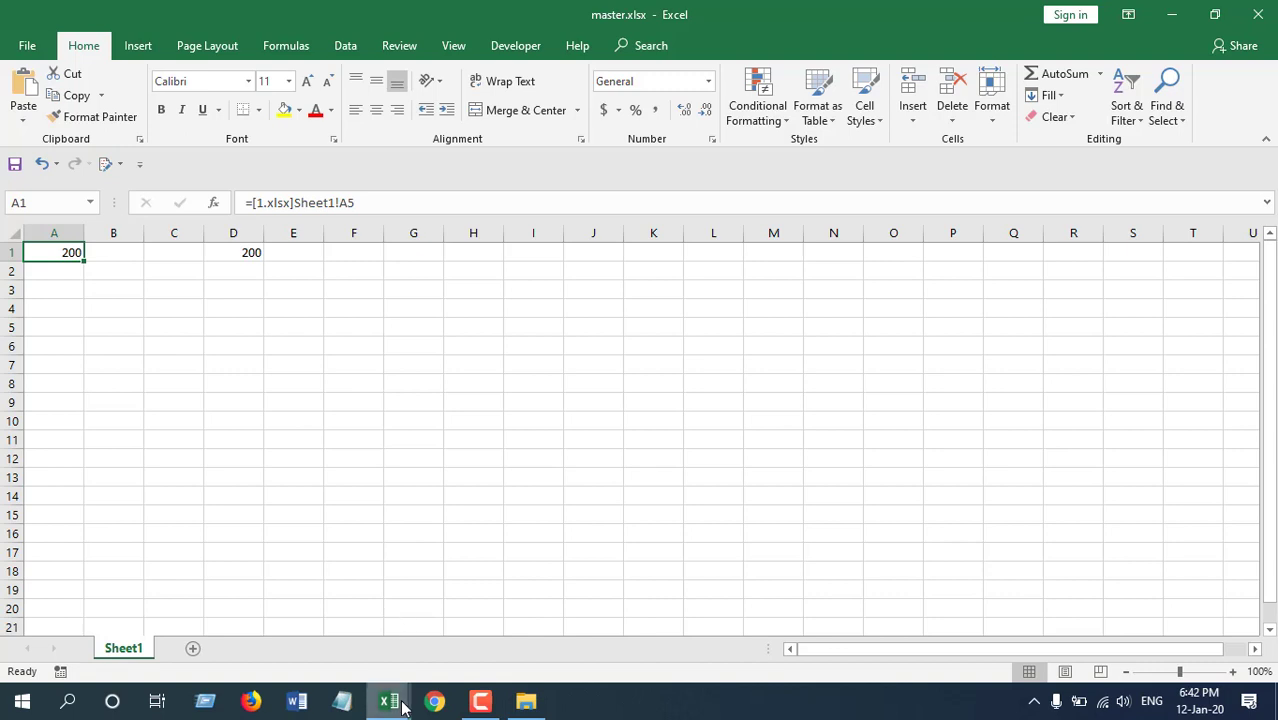
{"action": "mouse_move", "coordinate": [389, 700]}
{"action": "mouse_move", "coordinate": [441, 567]}
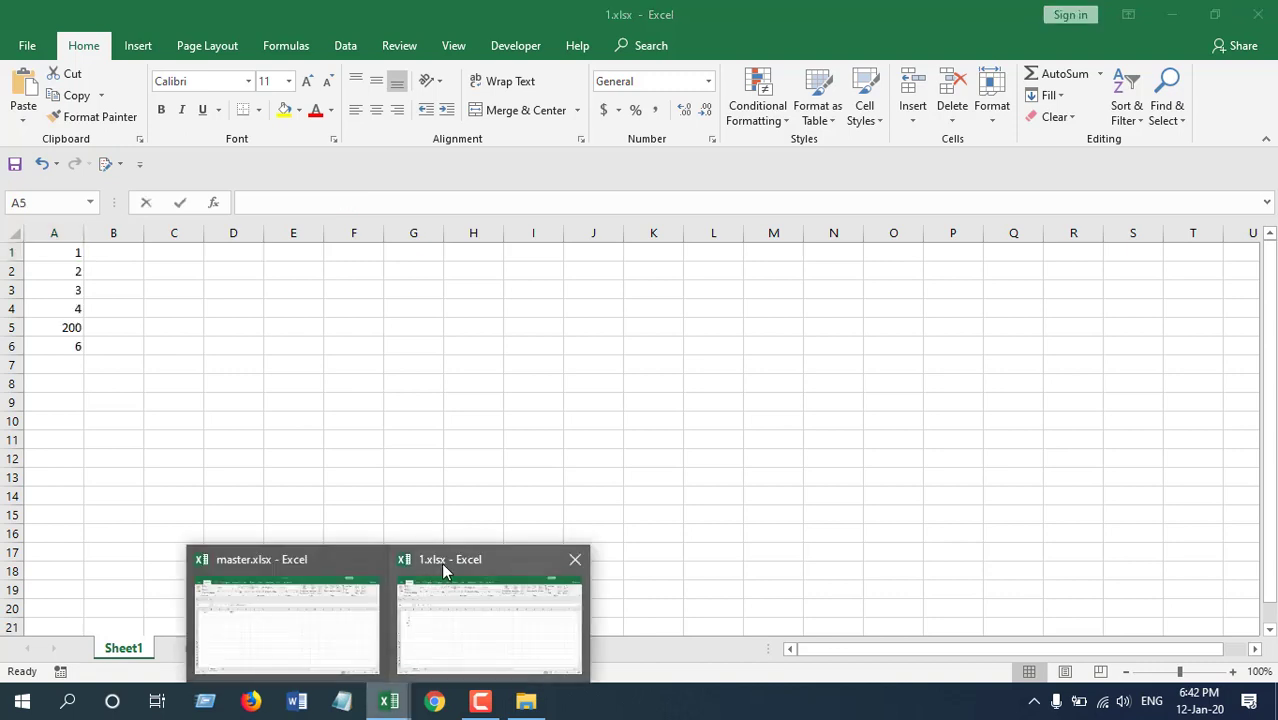
{"action": "left_click", "coordinate": [441, 562]}
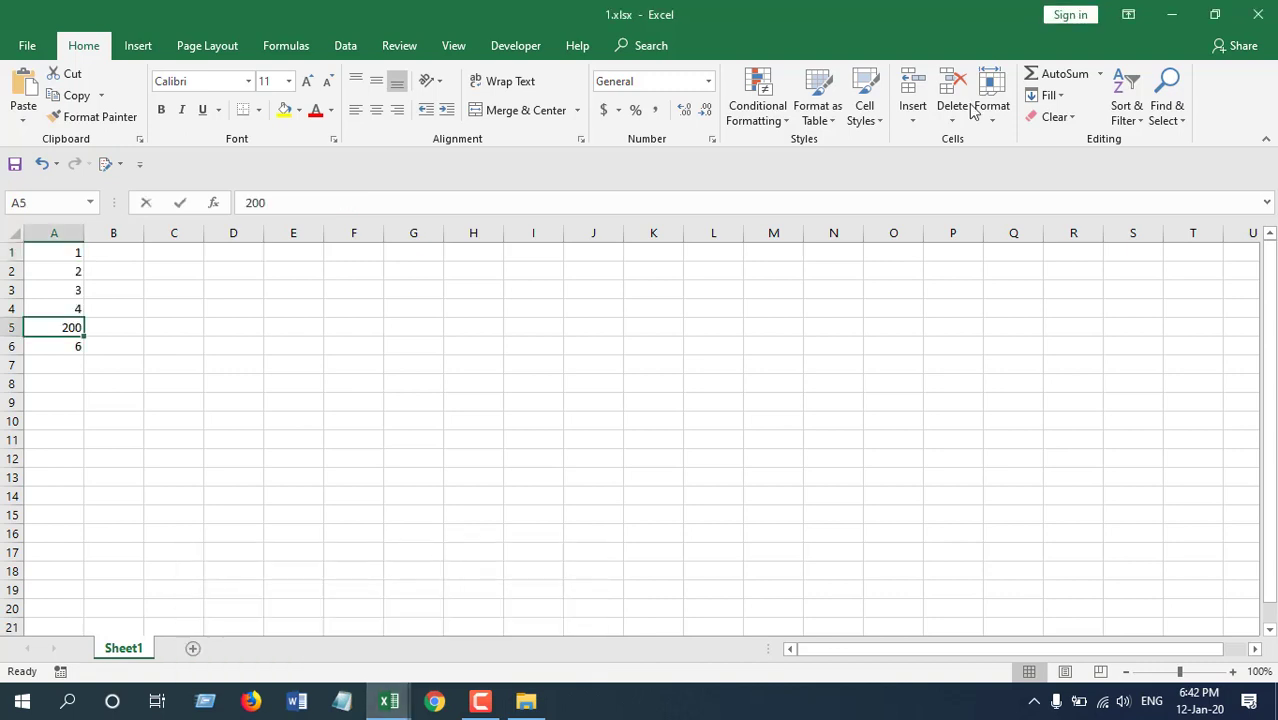
{"action": "left_click", "coordinate": [1258, 14]}
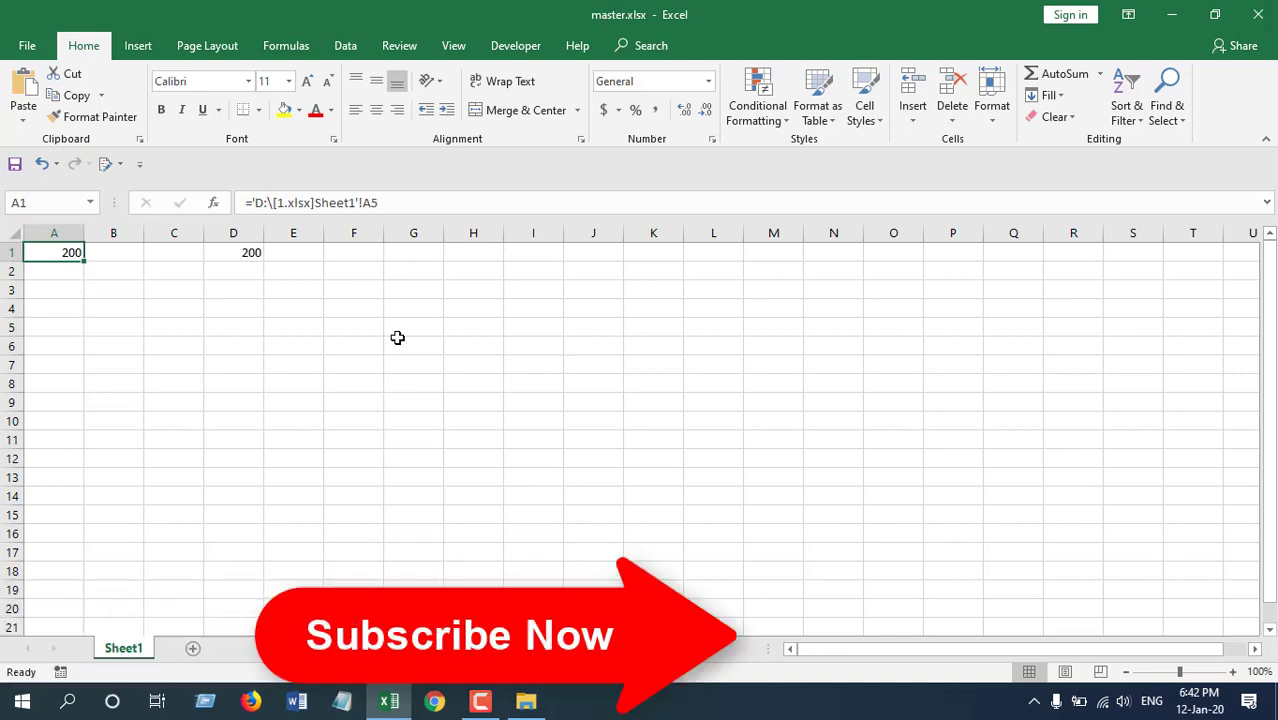
Edit A1's formula to see its full path ='D:\[1.xlsx]Sheet1'!A5
{"action": "left_click", "coordinate": [183, 290]}
{"action": "left_click", "coordinate": [50, 252]}
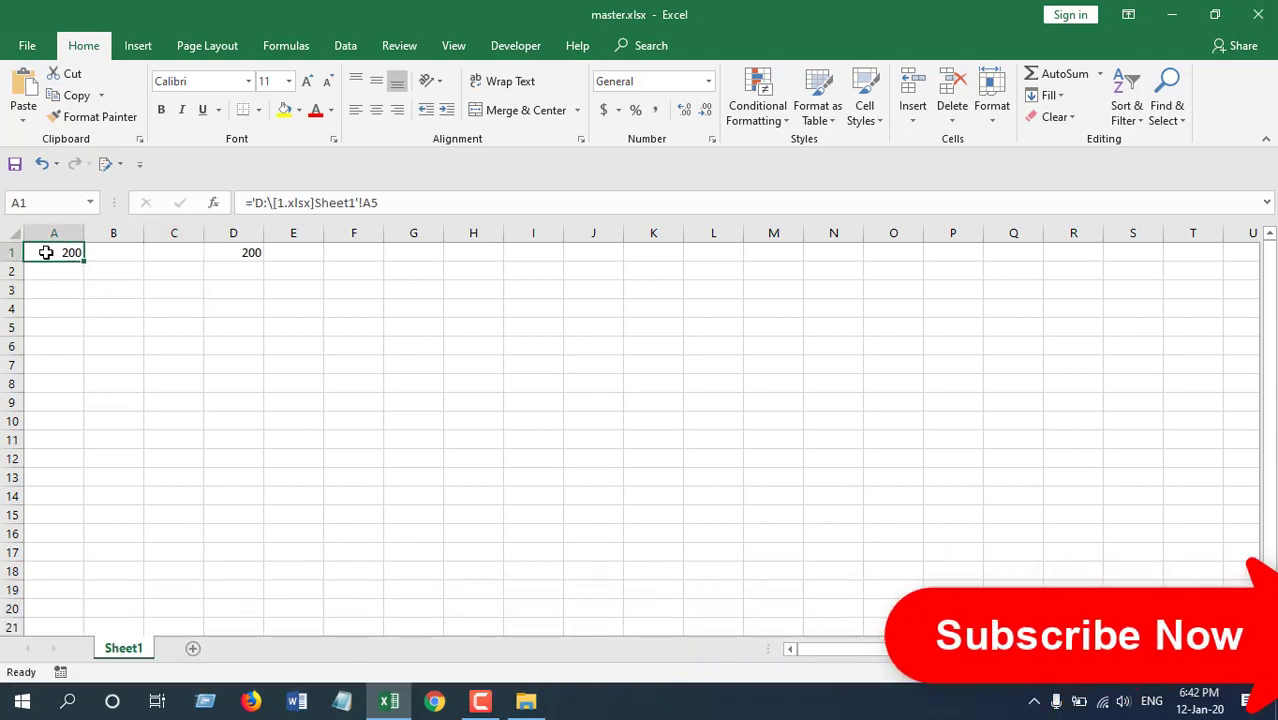
{"action": "left_click", "coordinate": [383, 202]}
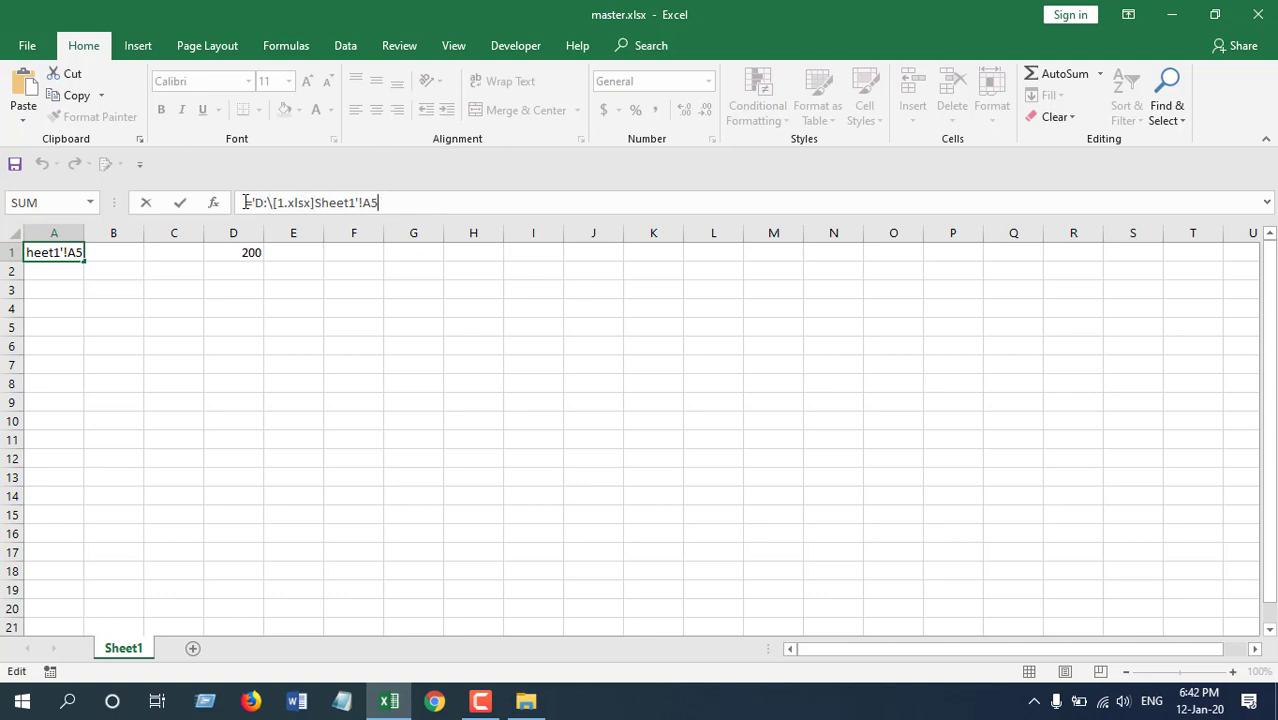
{"action": "key", "text": "Return"}
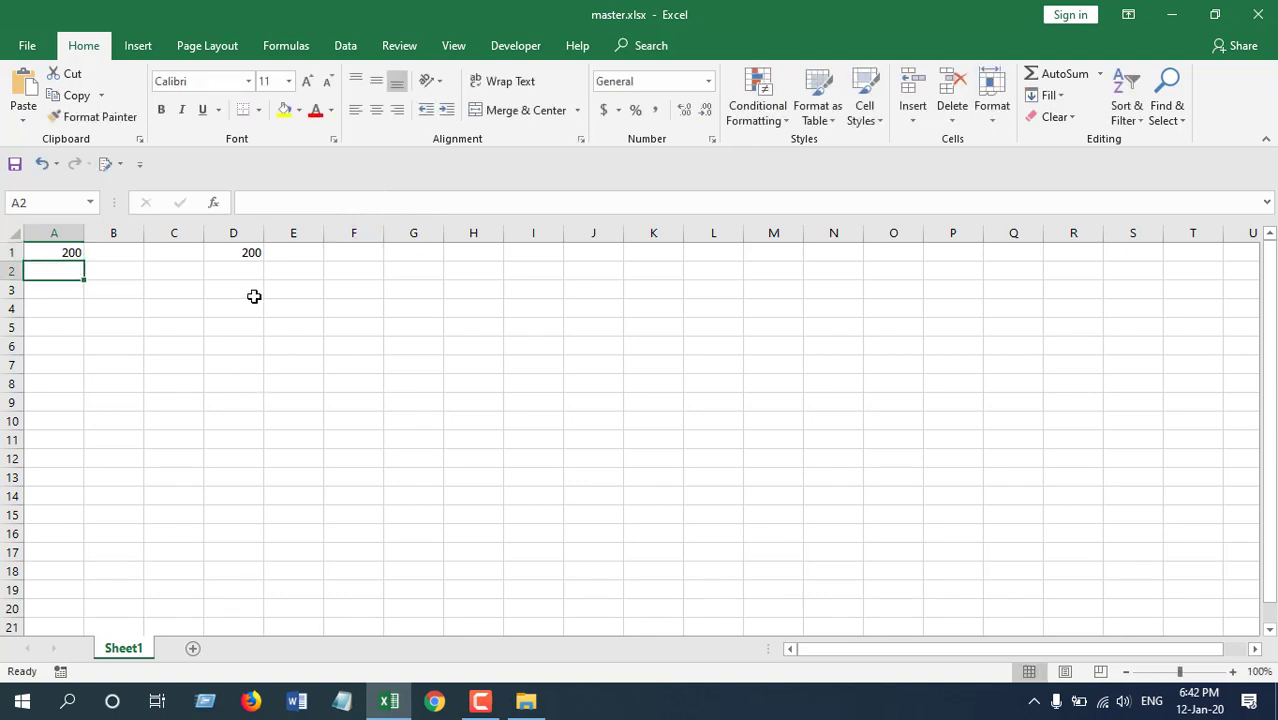
{"action": "left_click", "coordinate": [60, 252]}
{"action": "left_click", "coordinate": [405, 312]}
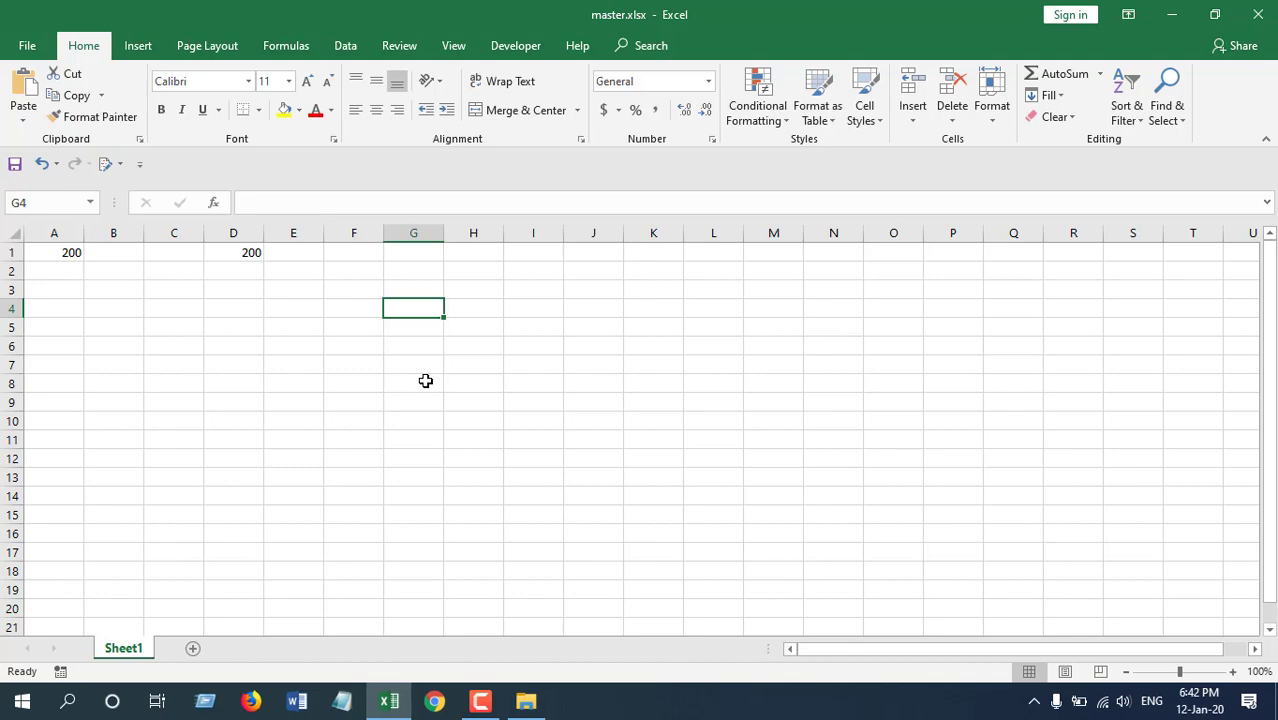
{"action": "left_click", "coordinate": [80, 255]}
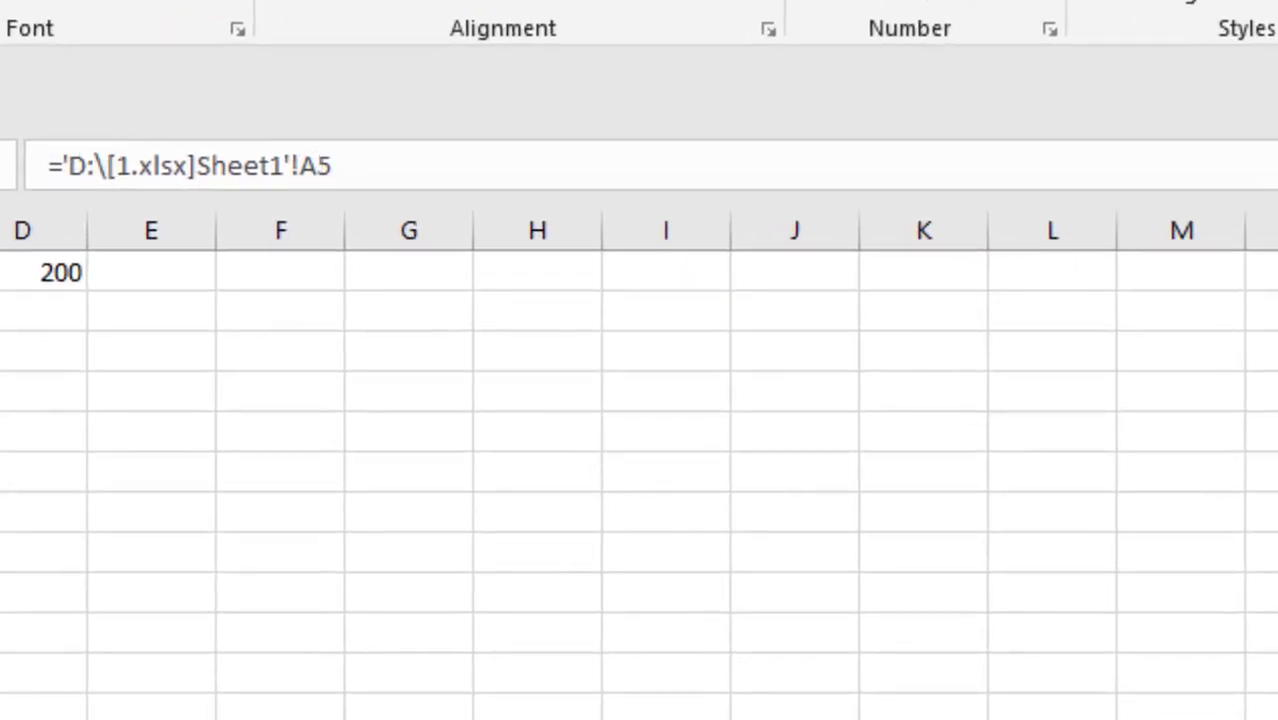
Enter ='D:\[1.xlsx]Sheet1'!A5 in F7, returning 200 from the closed workbook
{"action": "left_click", "coordinate": [331, 500]}
{"action": "type", "text": "='"}
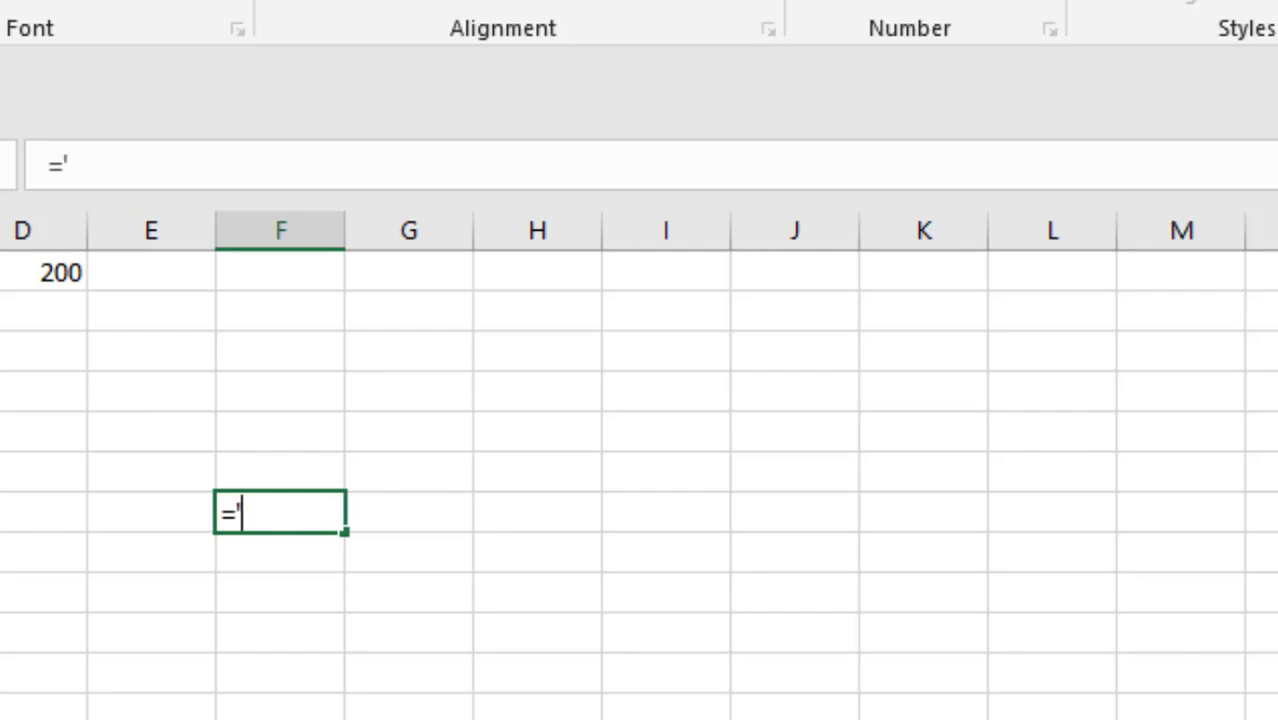
{"action": "type", "text": "D:"}
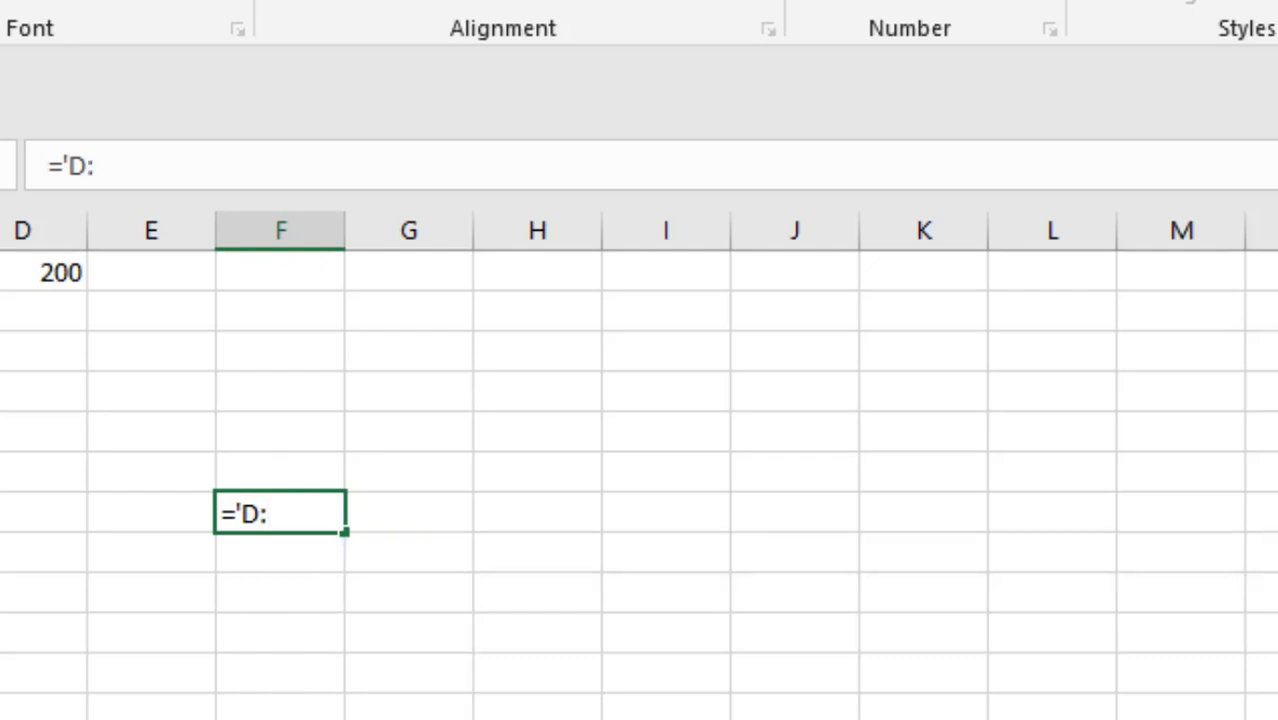
{"action": "type", "text": "\\[]"}
{"action": "key", "text": "BackSpace"}
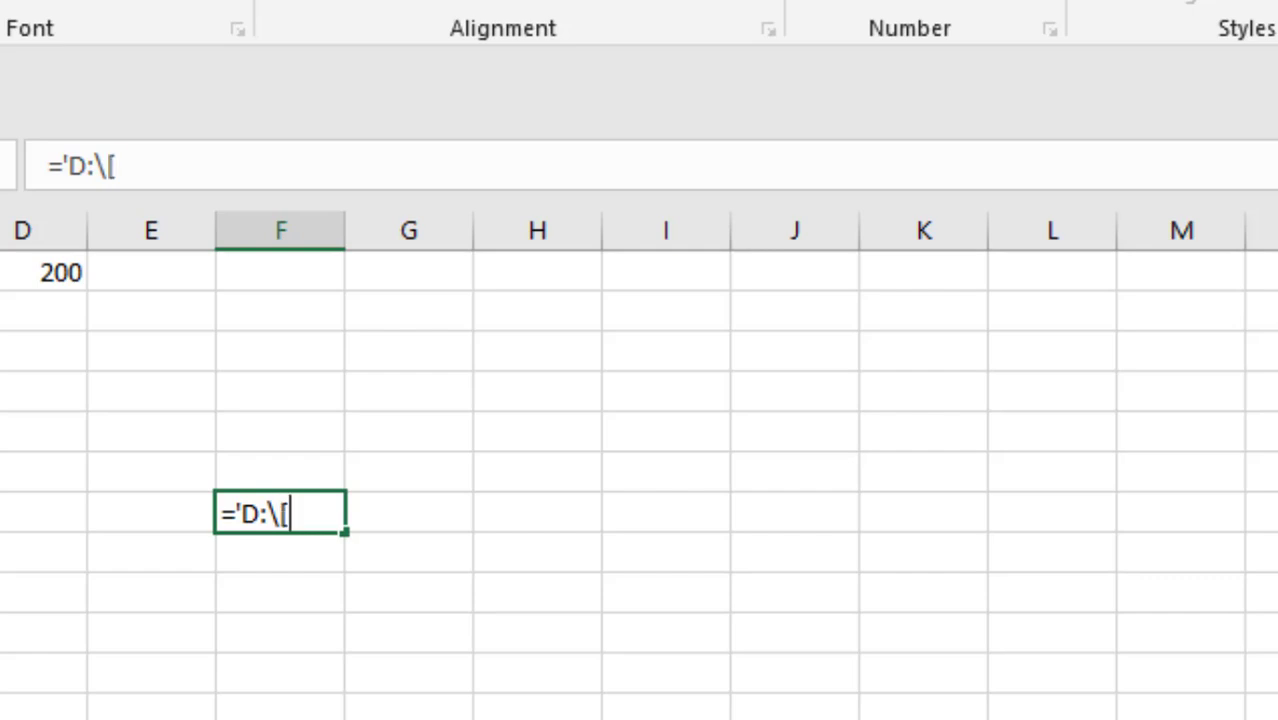
{"action": "type", "text": "1.xls"}
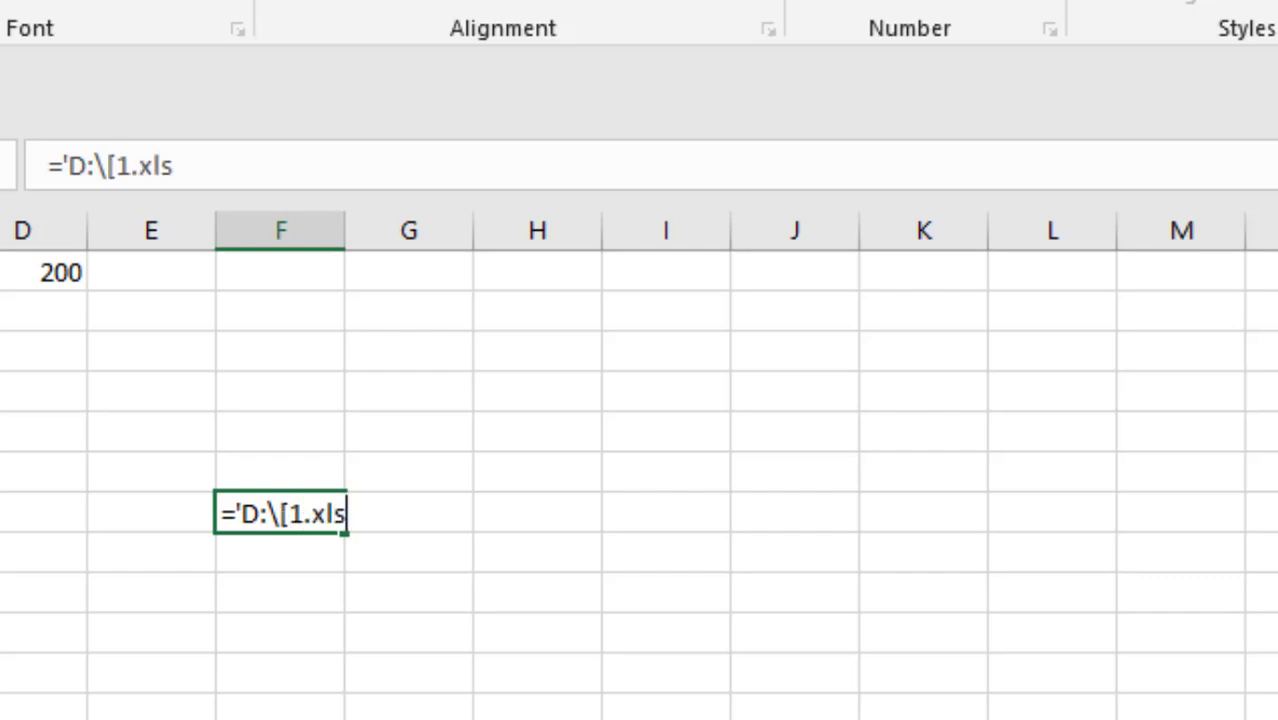
{"action": "type", "text": "x]"}
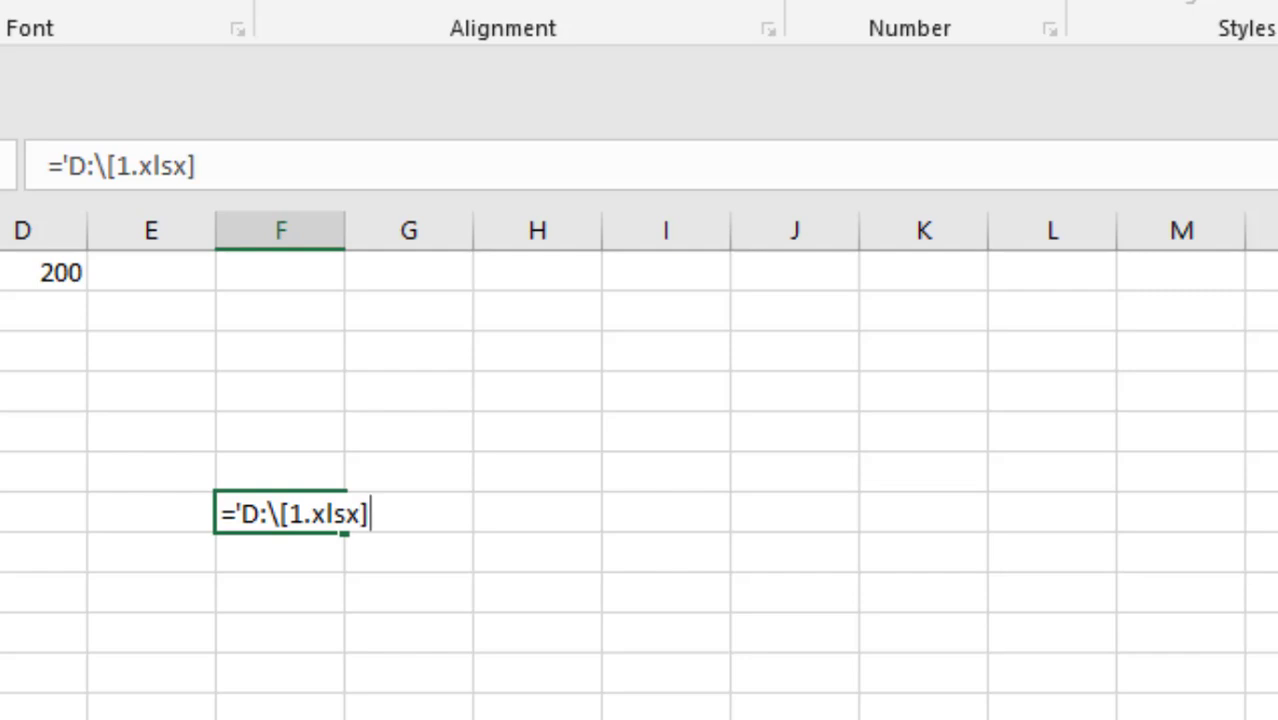
{"action": "type", "text": "Sheet1"}
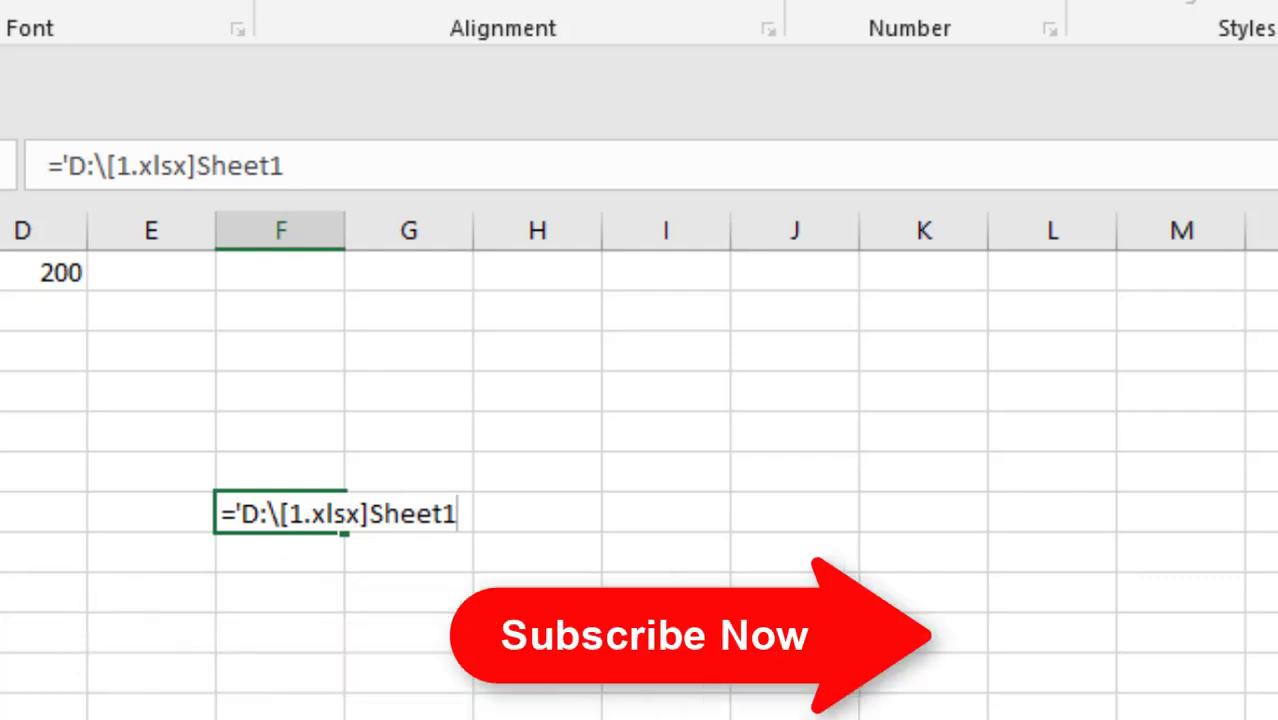
{"action": "type", "text": "'!"}
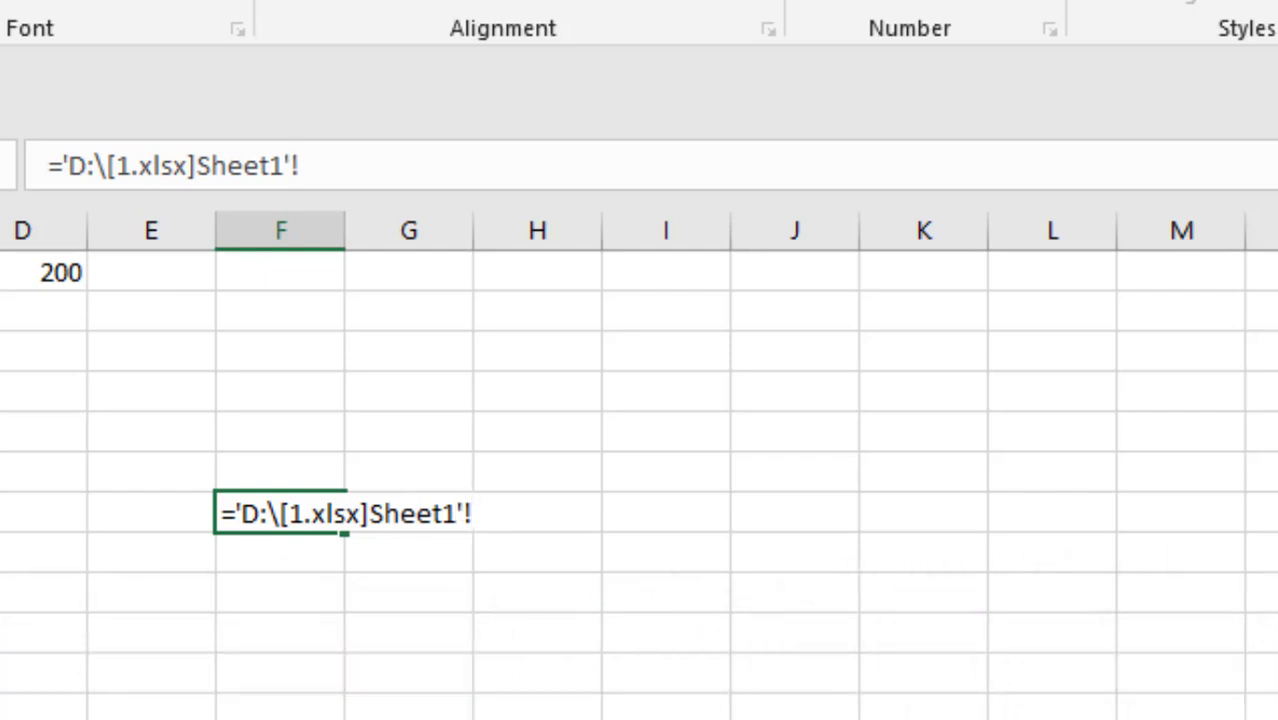
{"action": "type", "text": "A5"}
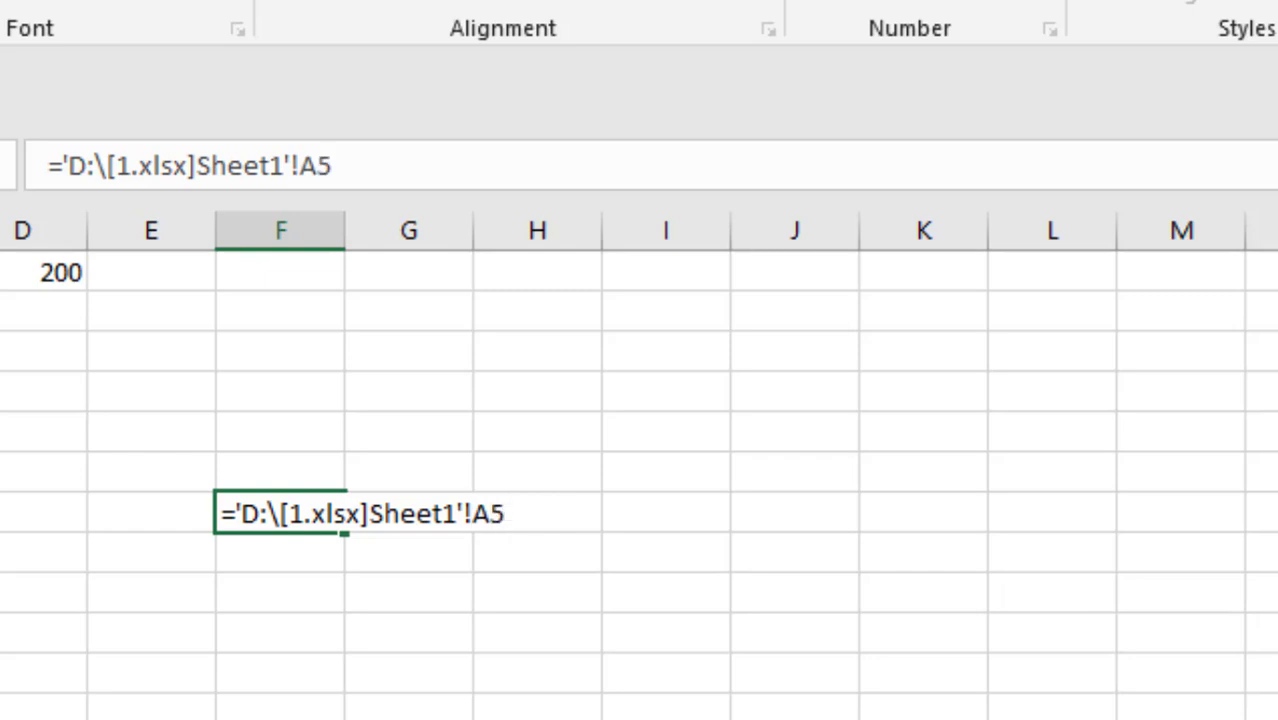
{"action": "key", "text": "Return"}
{"action": "left_click", "coordinate": [306, 512]}
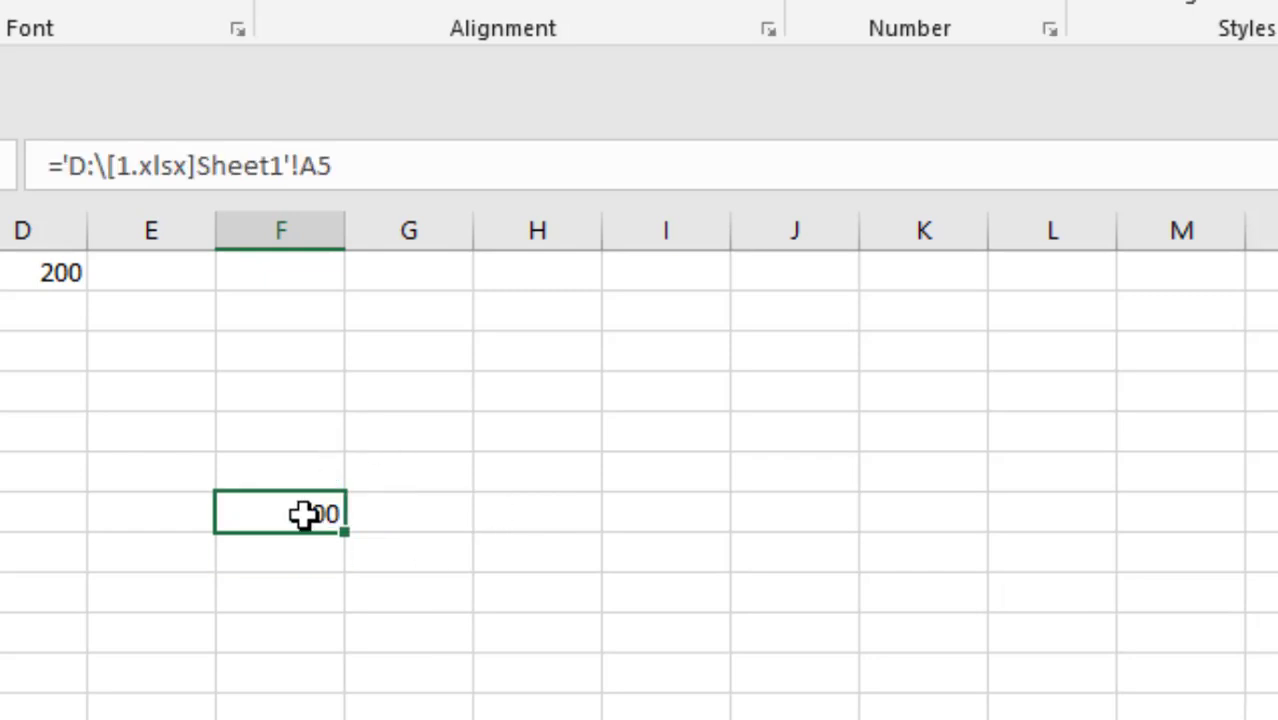